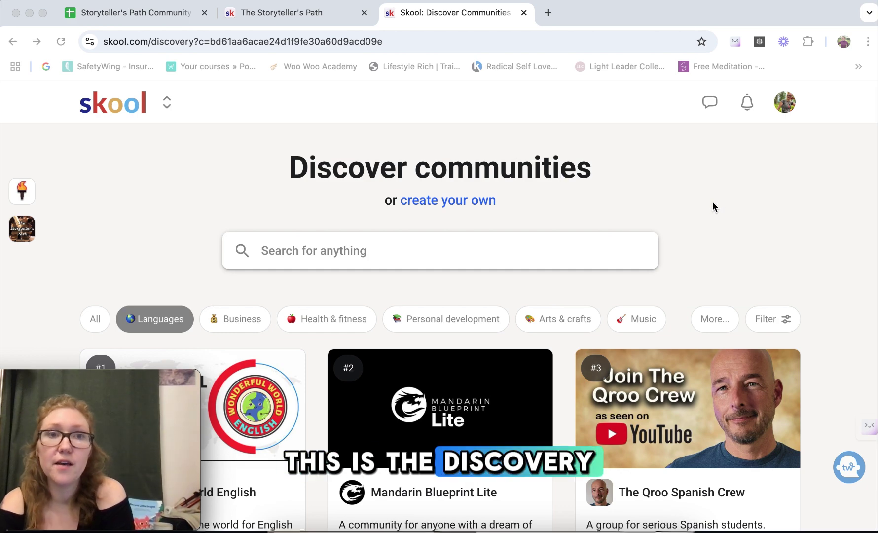
Browse the Languages communities on the discovery page, examining their member numbers and monthly prices
scroll(714, 206, down, 5)
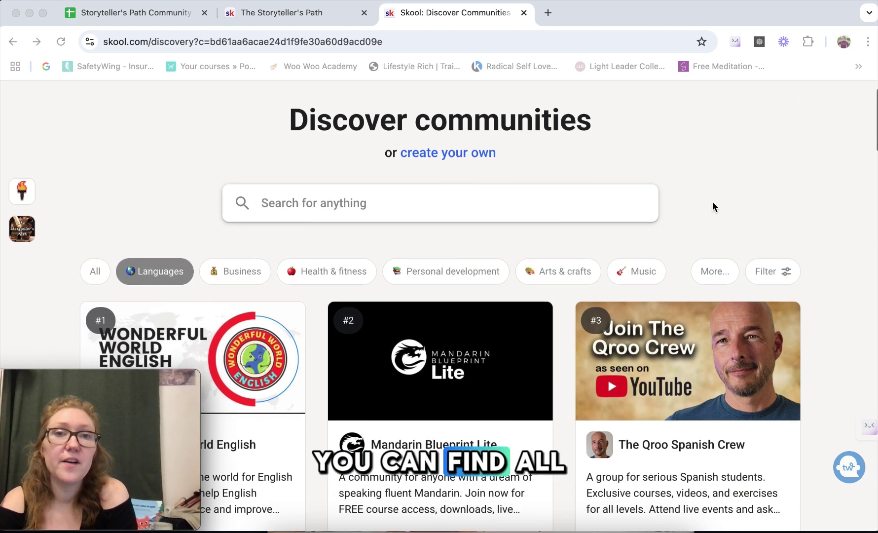
scroll(713, 203, down, 5)
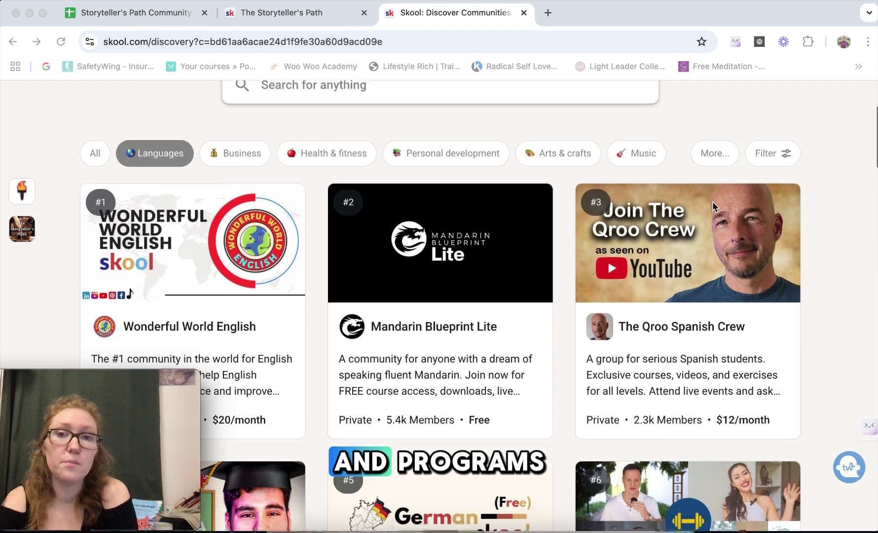
scroll(714, 206, down, 5)
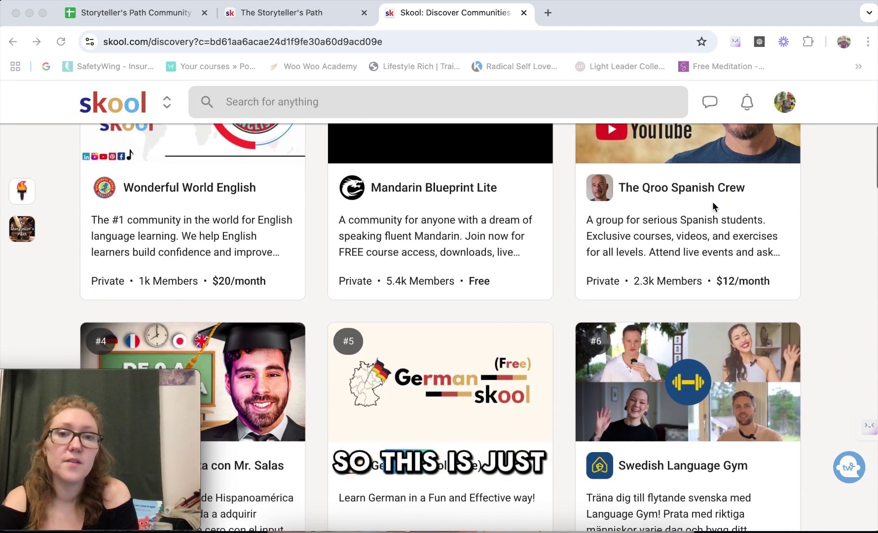
scroll(713, 206, down, 2)
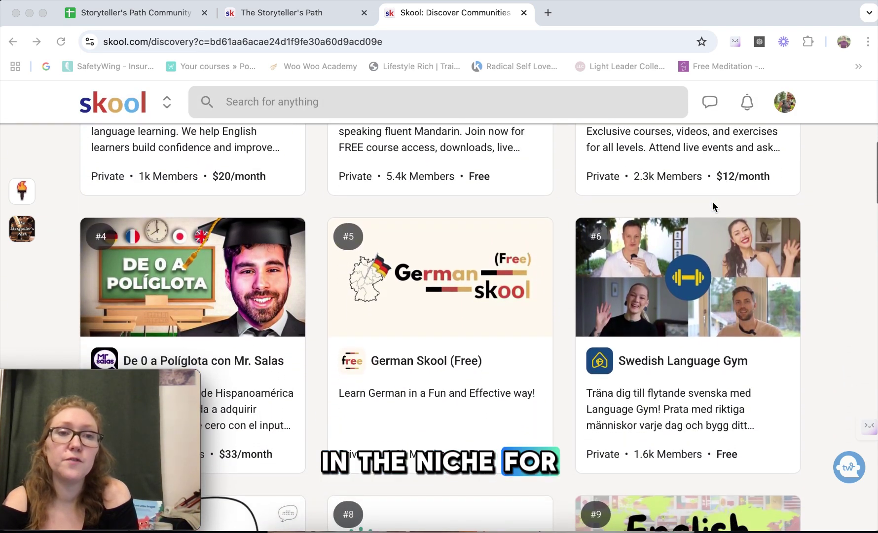
scroll(714, 206, down, 3)
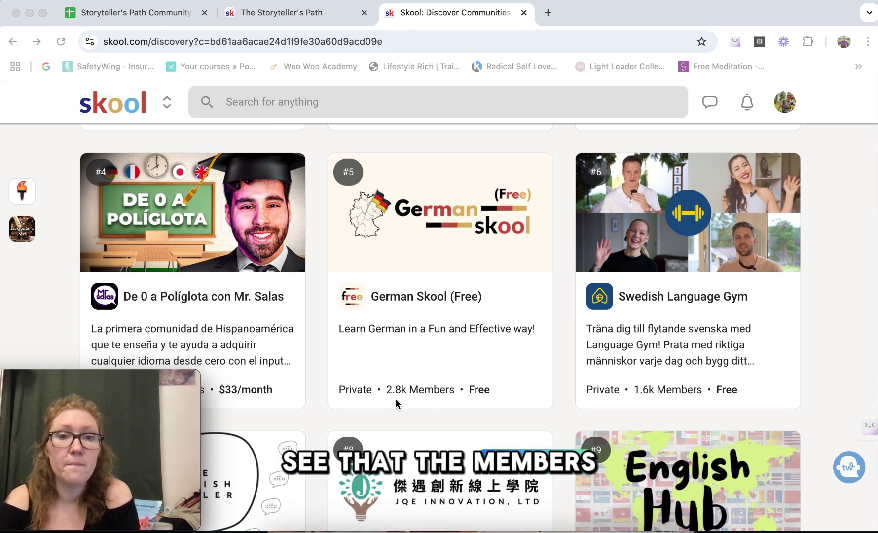
scroll(519, 406, down, 3)
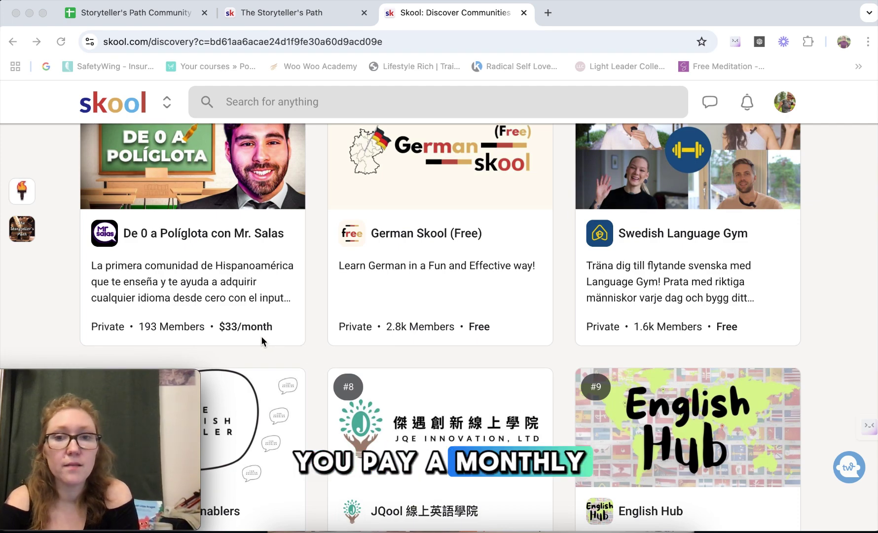
scroll(263, 340, up, 20)
scroll(263, 340, up, 4)
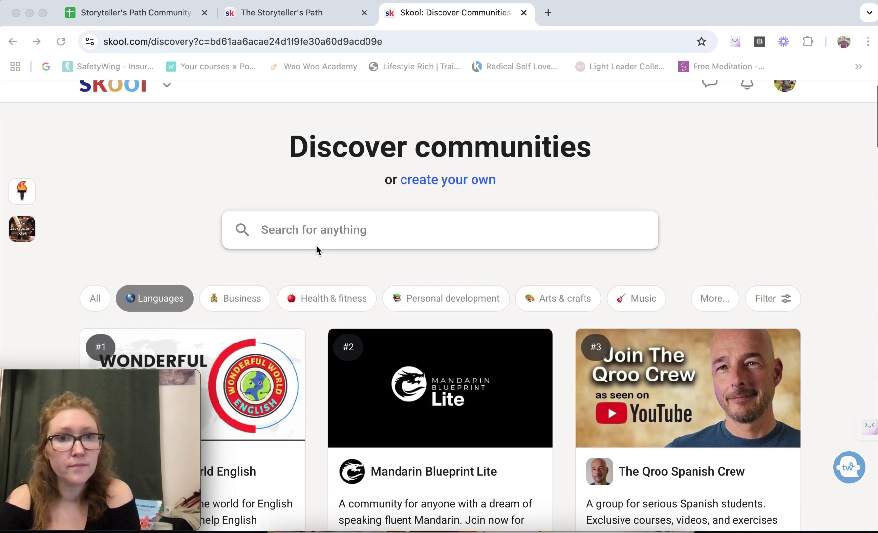
Open the sign-up page for creating a community, check its trial and pricing terms, and return to the discovery page
click(450, 179)
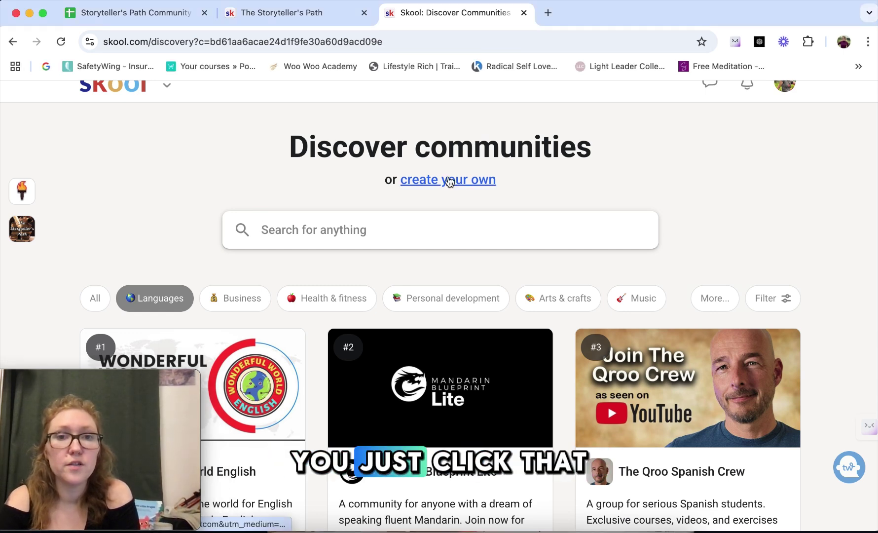
click(450, 180)
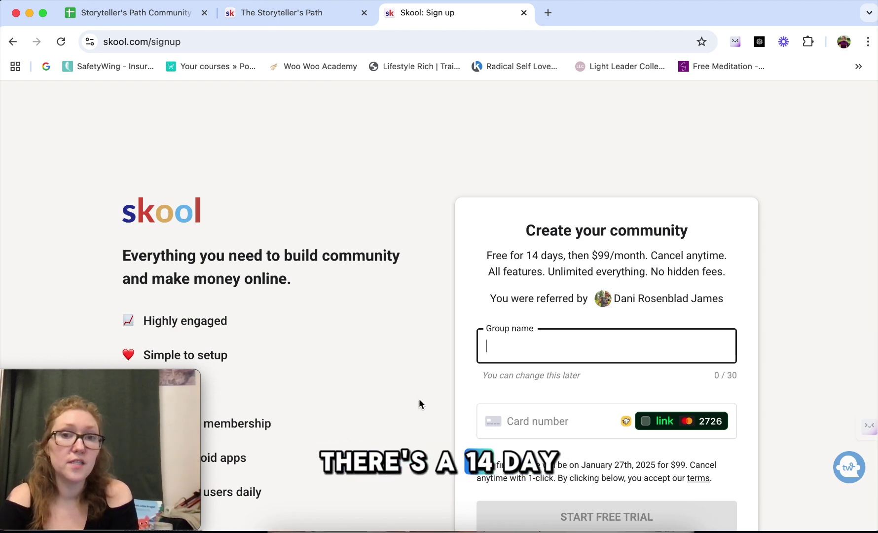
scroll(420, 400, down, 1)
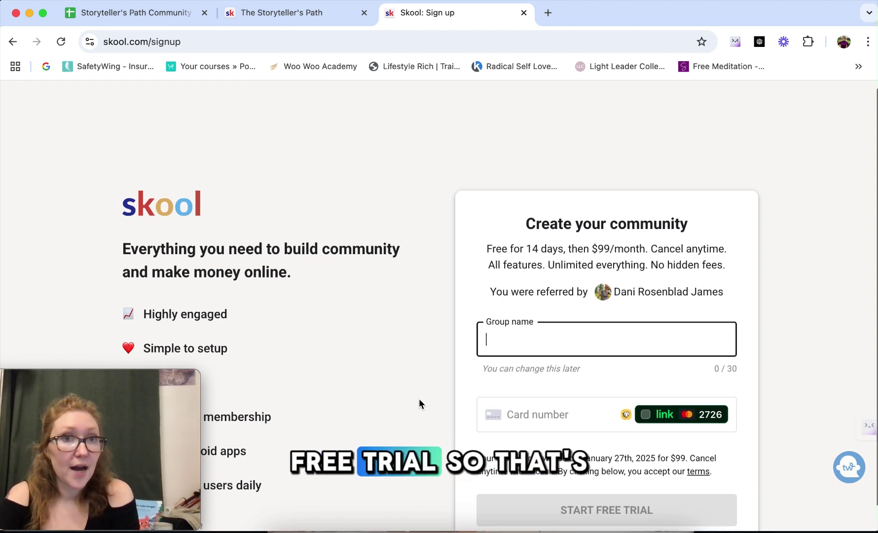
click(11, 42)
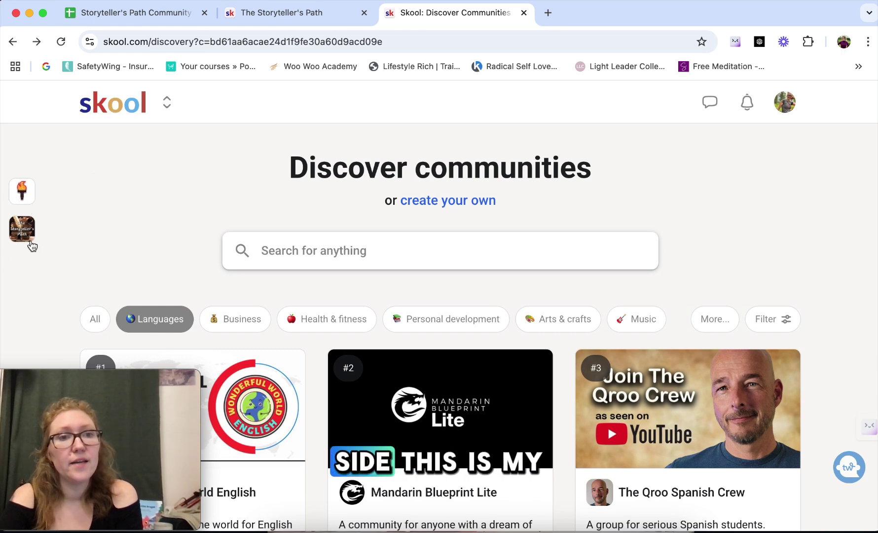
Open The Skool Games community and look through its post feed and MRR leaderboards
click(22, 193)
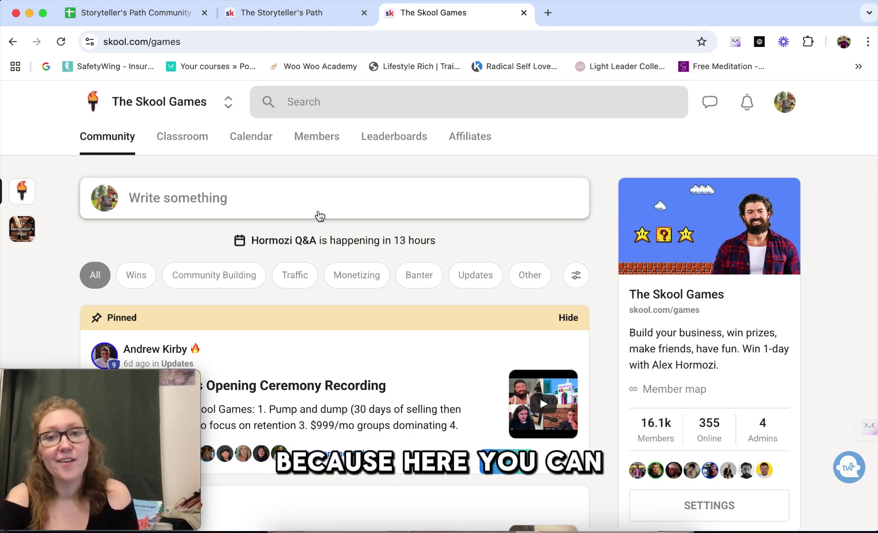
scroll(499, 300, down, 4)
scroll(500, 303, down, 3)
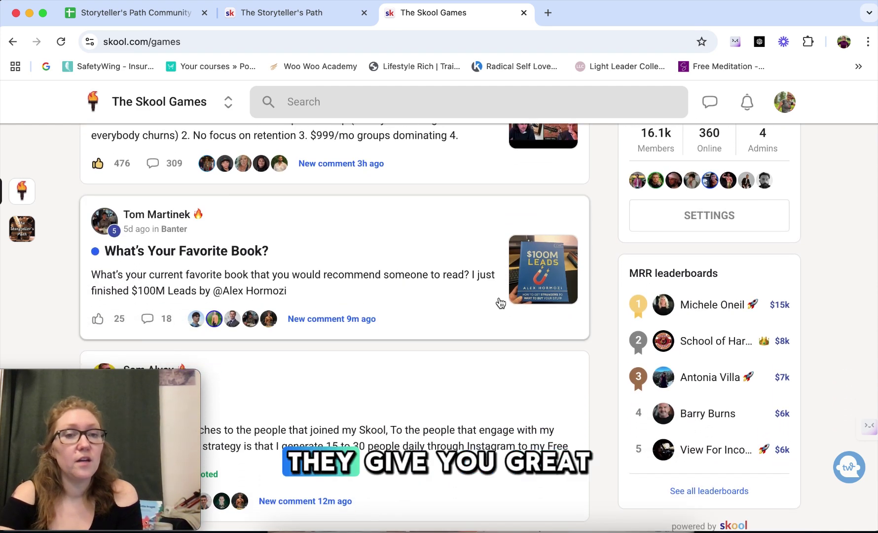
scroll(501, 302, down, 3)
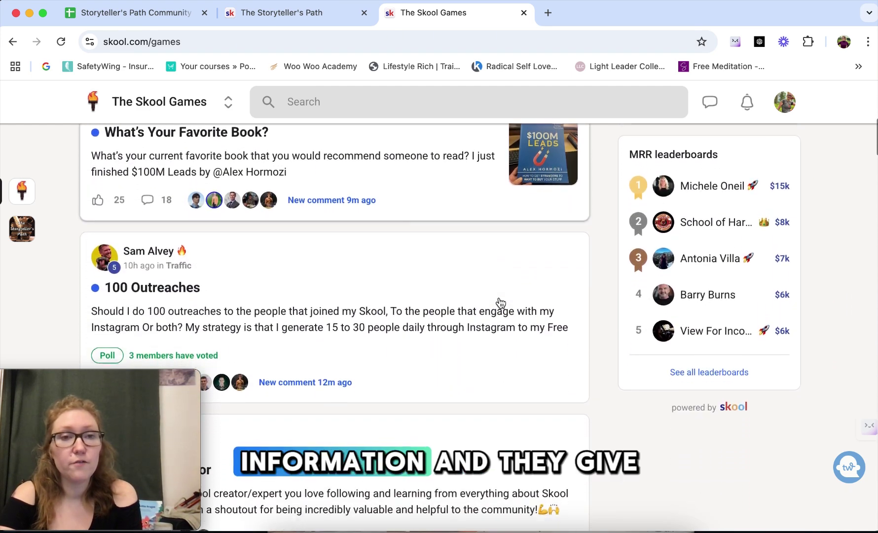
scroll(501, 303, down, 3)
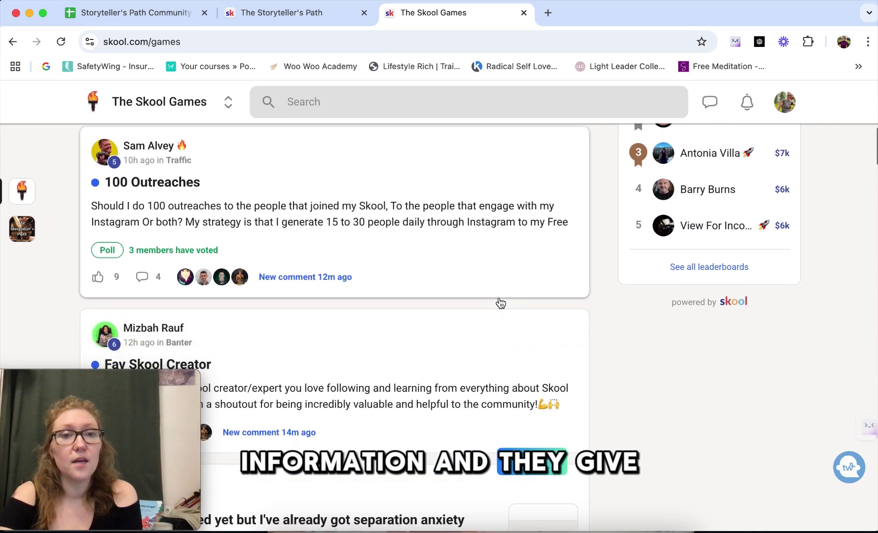
scroll(501, 302, down, 3)
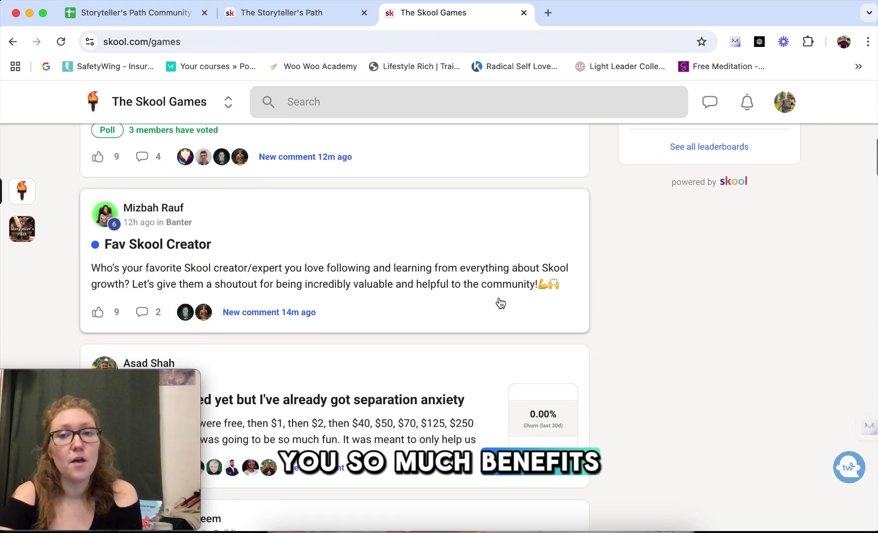
scroll(500, 303, up, 10)
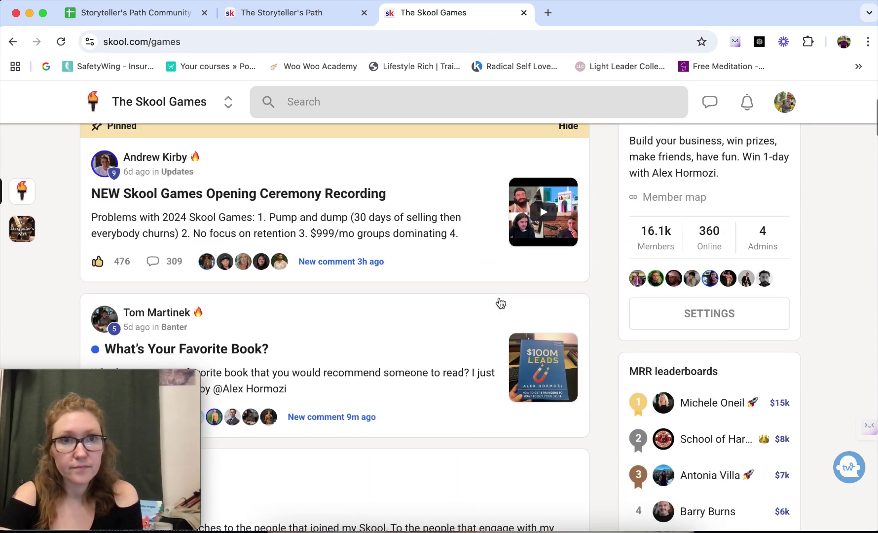
scroll(501, 302, up, 5)
Switch to The Storyteller's Path community and examine its pinned posts, group links and member statistics
click(329, 13)
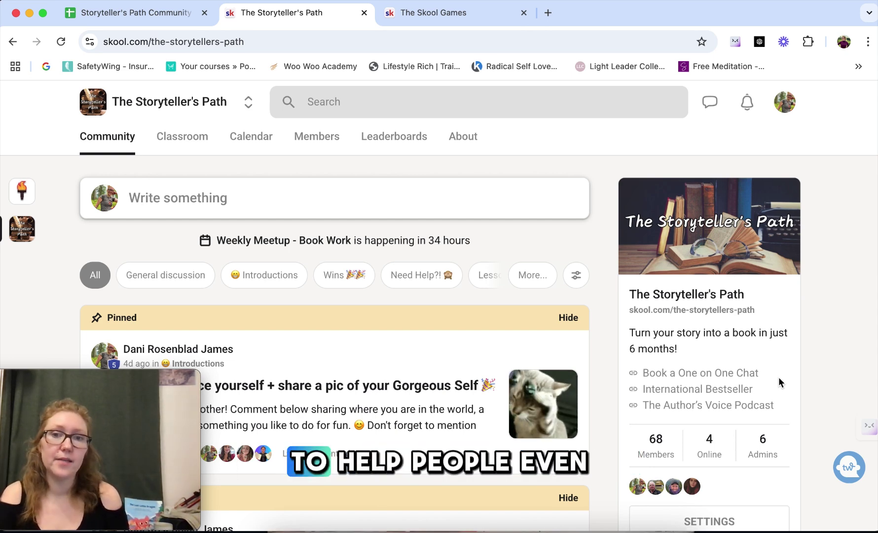
scroll(779, 378, down, 2)
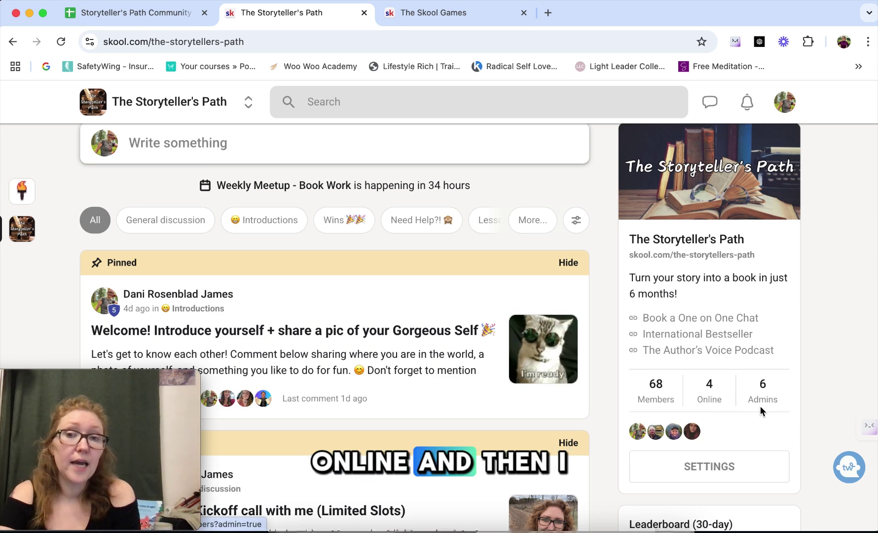
scroll(763, 410, down, 1)
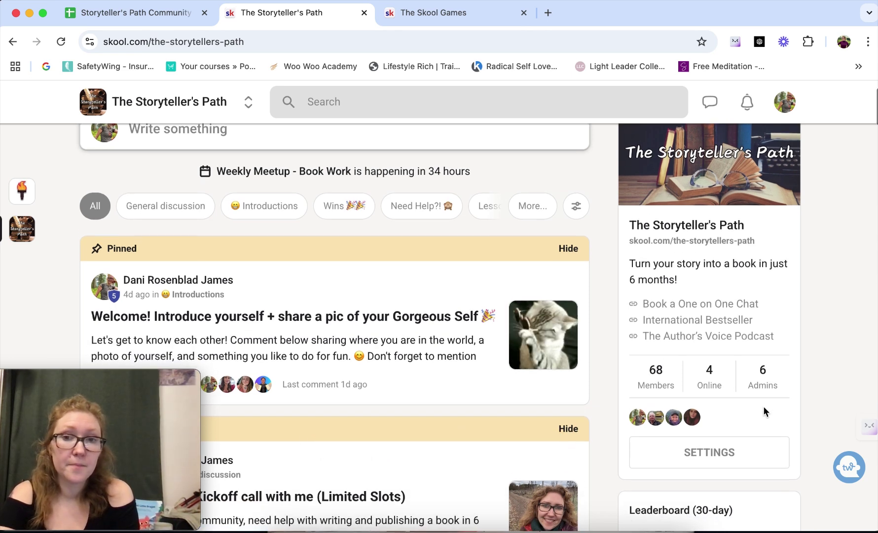
scroll(782, 408, down, 3)
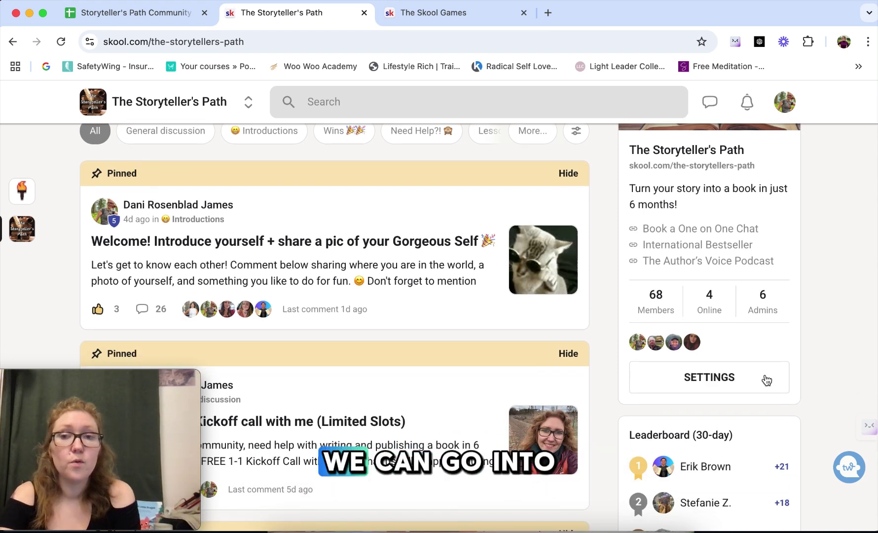
Open the group settings of The Storyteller's Path and review the Dashboard, Payouts and General pages
click(766, 378)
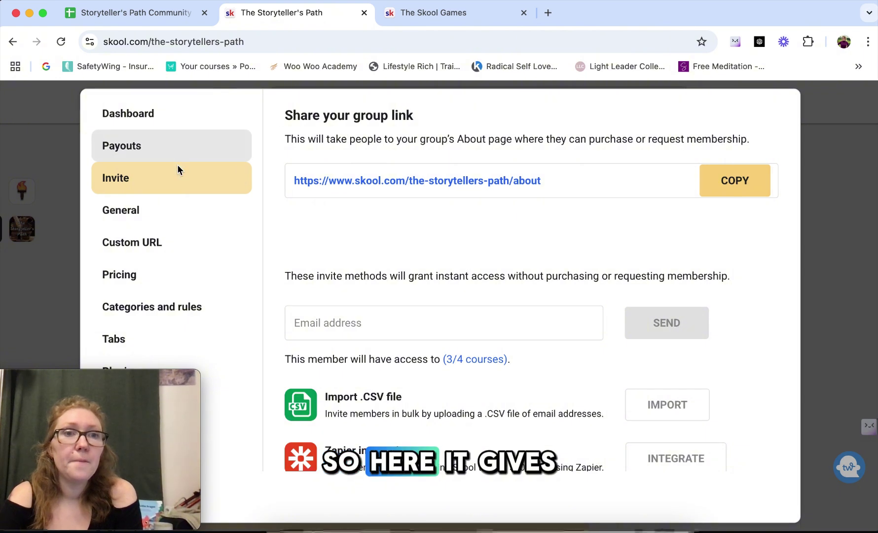
click(106, 123)
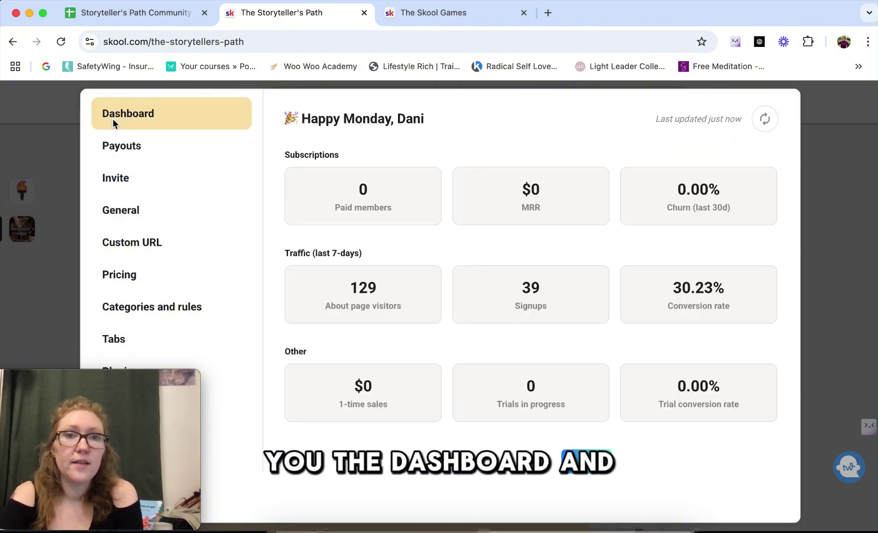
click(129, 147)
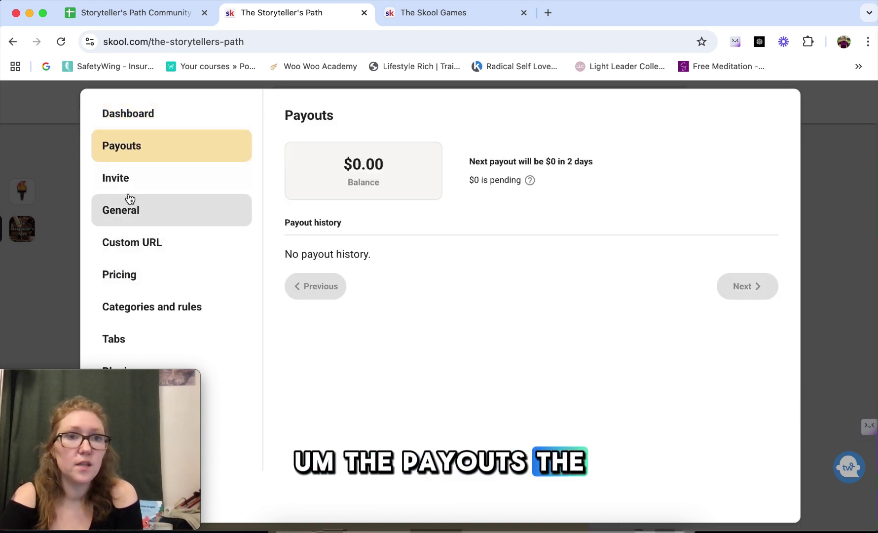
click(125, 213)
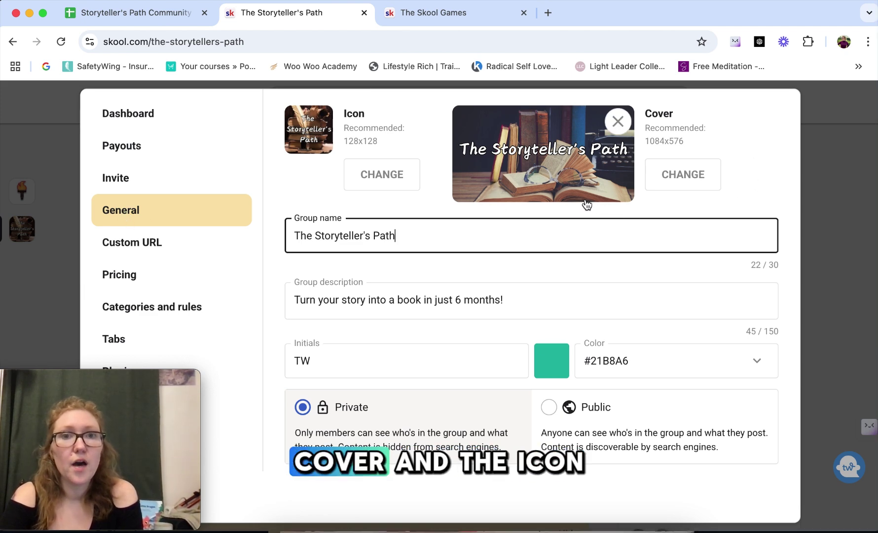
scroll(455, 243, down, 1)
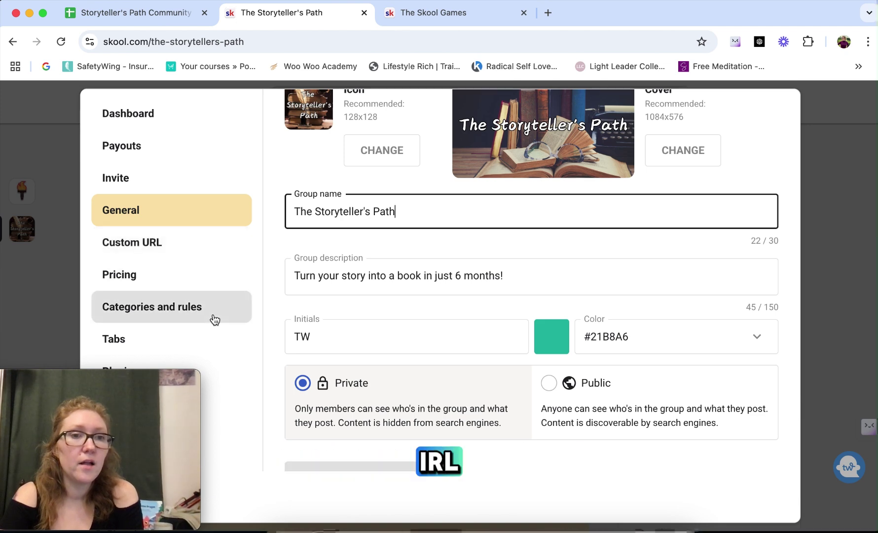
View the group's Links and Gamification settings, including the member levels, and close the settings
drag(149, 426, 871, 415)
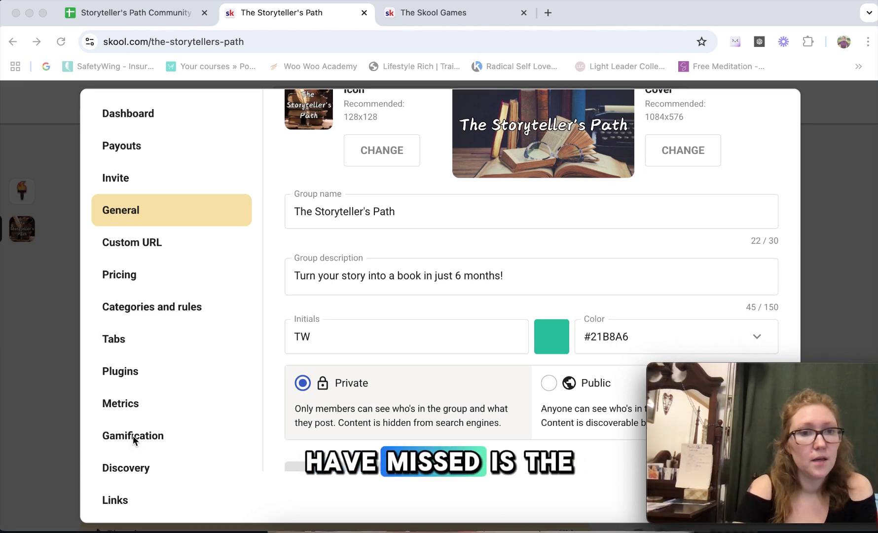
click(118, 500)
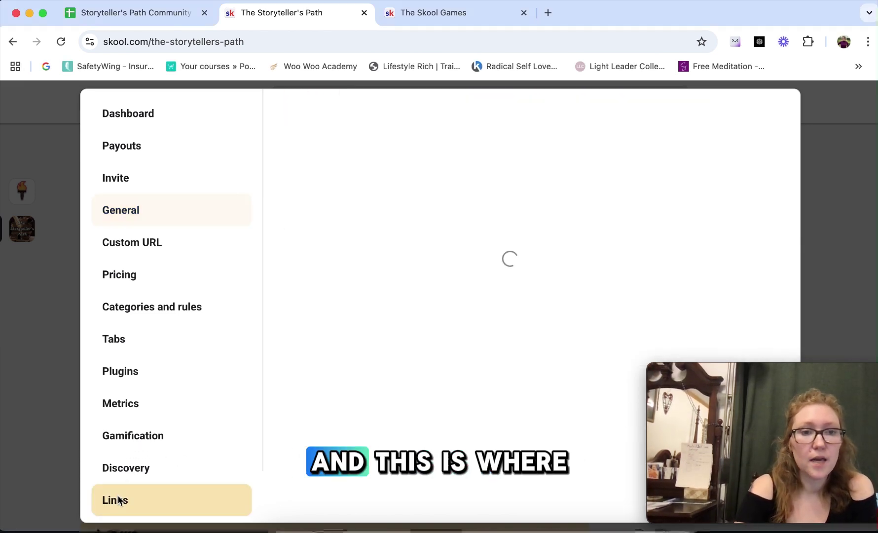
click(122, 434)
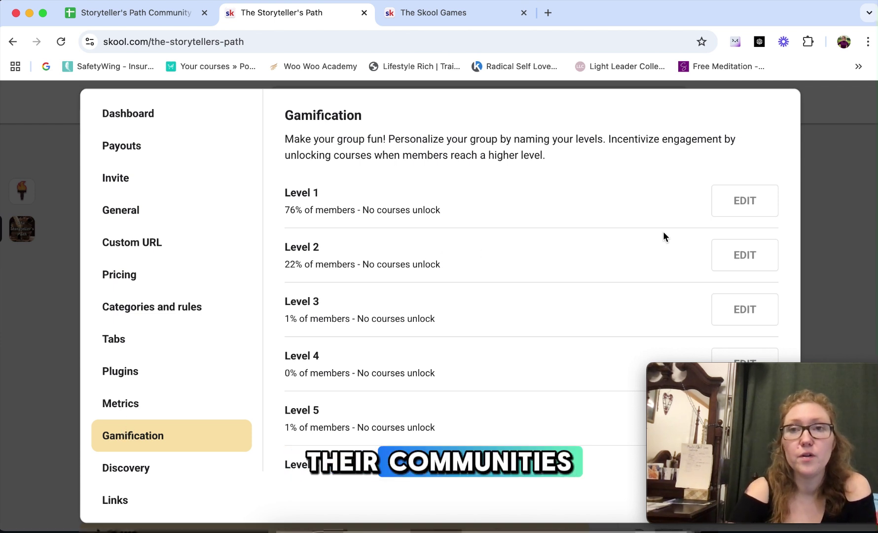
click(840, 190)
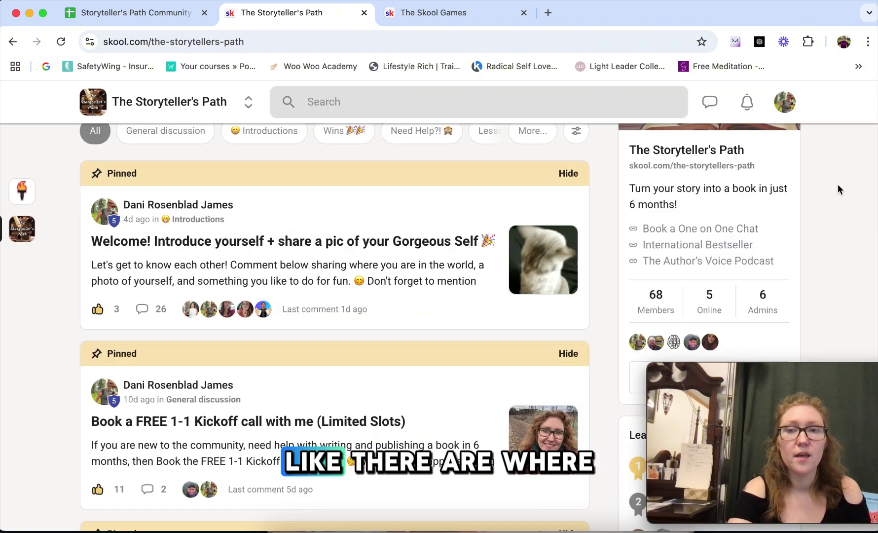
Examine the pinned posts and the 30-day leaderboard on the community page, and return to its beginning
drag(741, 407, 31, 415)
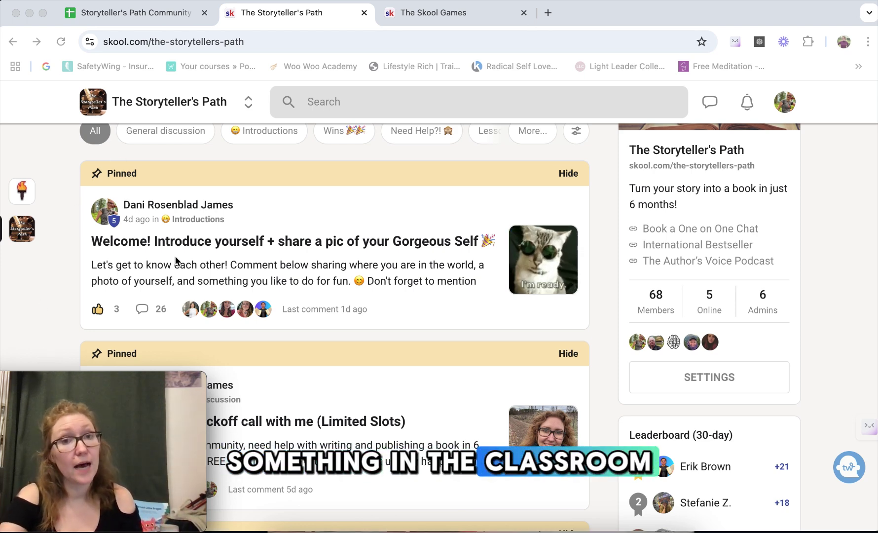
scroll(368, 279, down, 2)
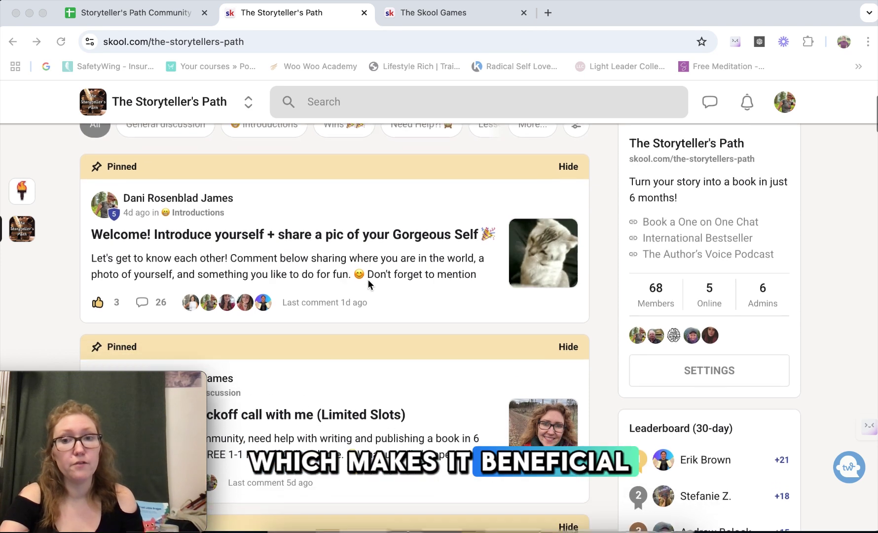
scroll(368, 283, down, 3)
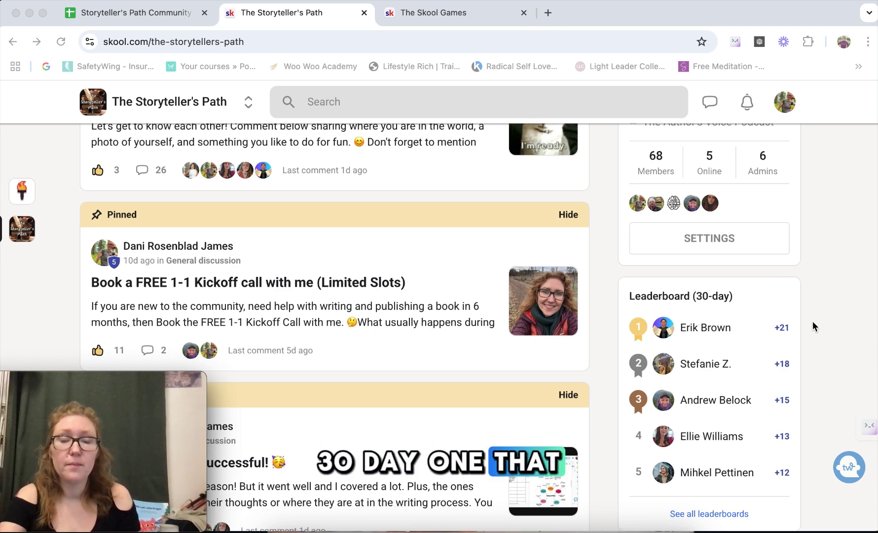
scroll(812, 320, down, 2)
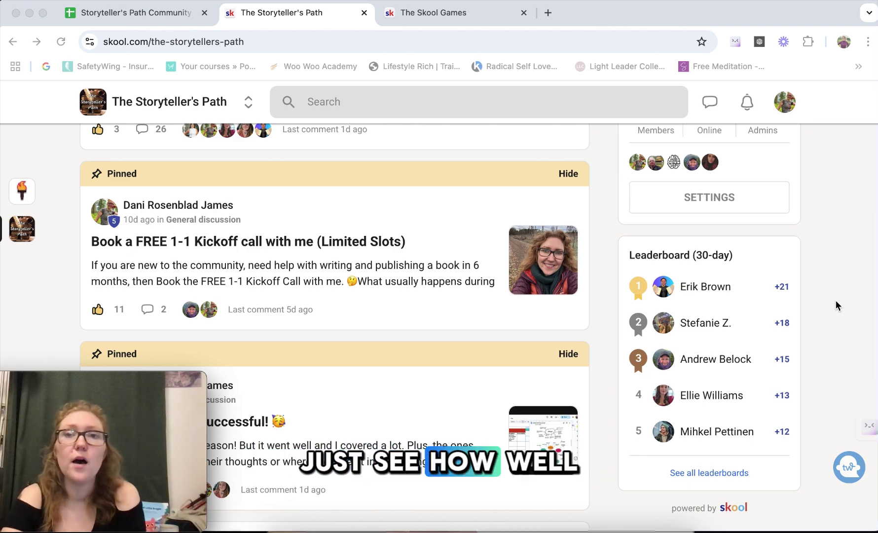
scroll(836, 300, up, 8)
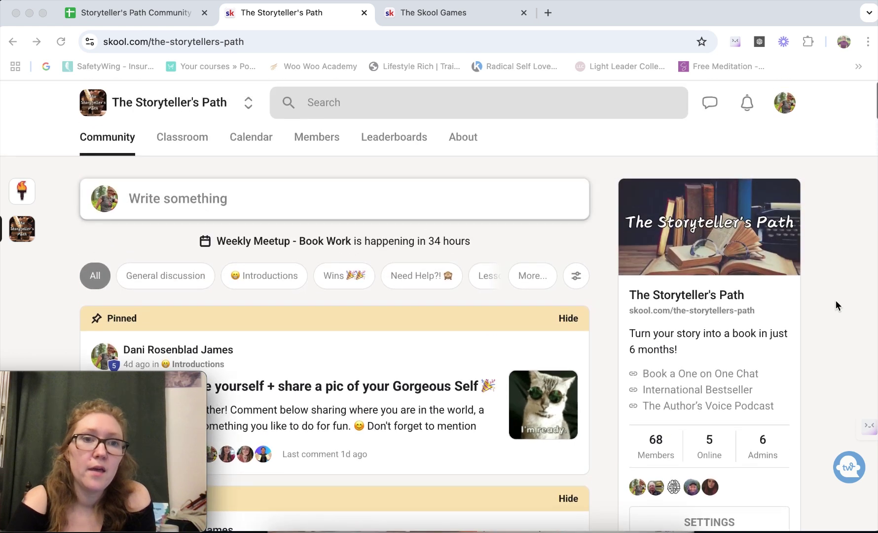
Start a new post in The Storyteller's Path community and title it "Upcoming Meeting Tomorrow!"
scroll(837, 301, down, 1)
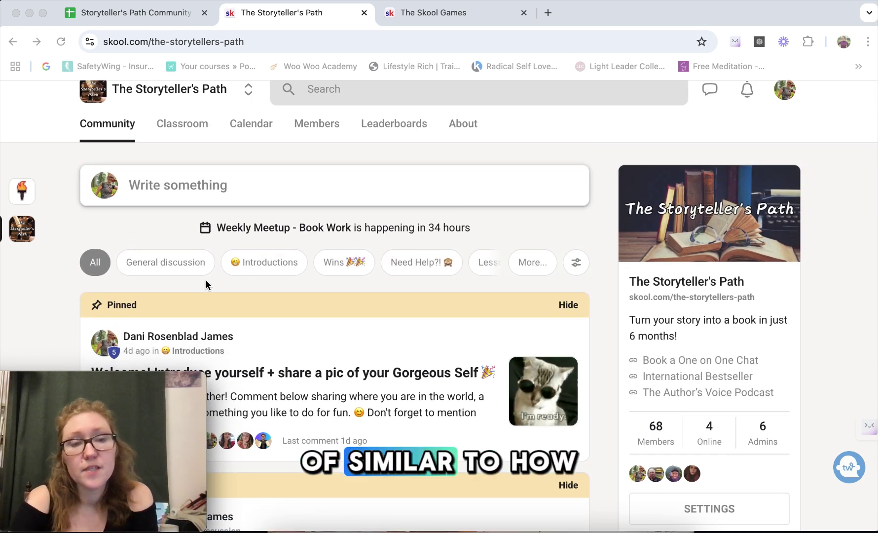
click(231, 188)
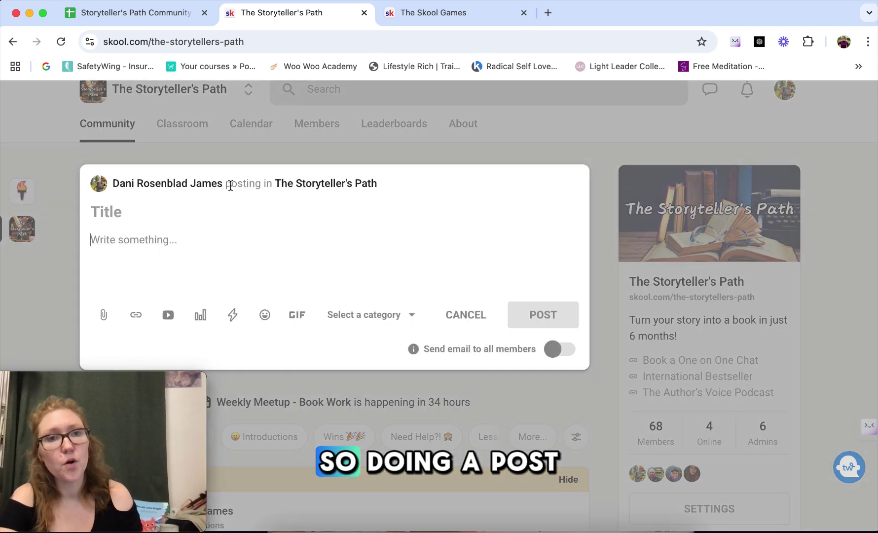
text(U)
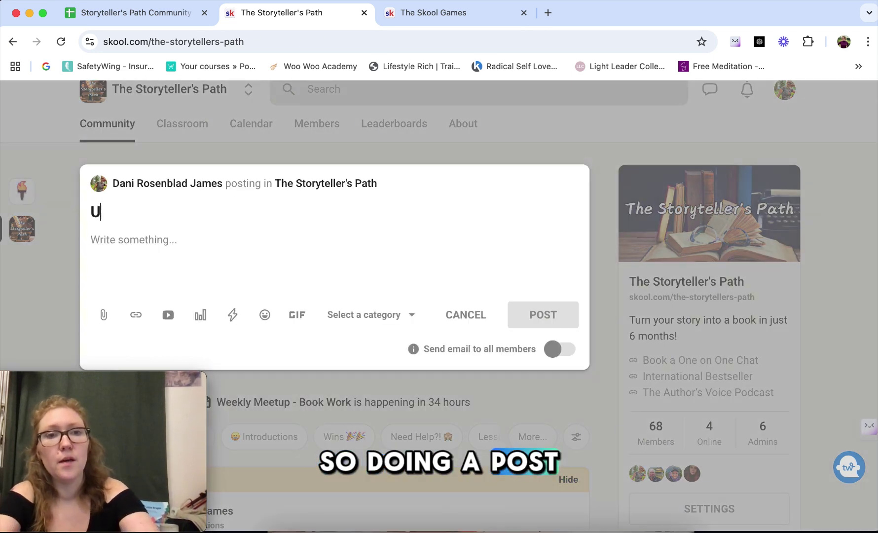
text(pcoming )
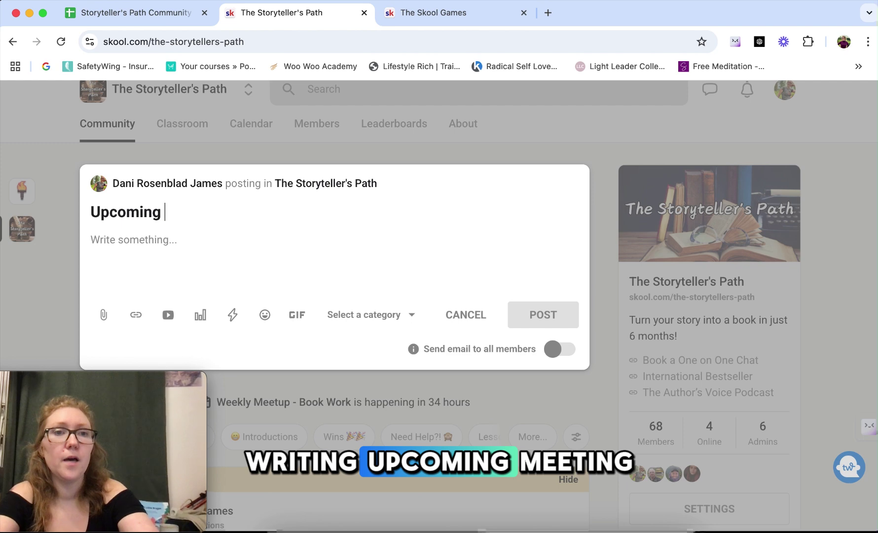
text(Meeting )
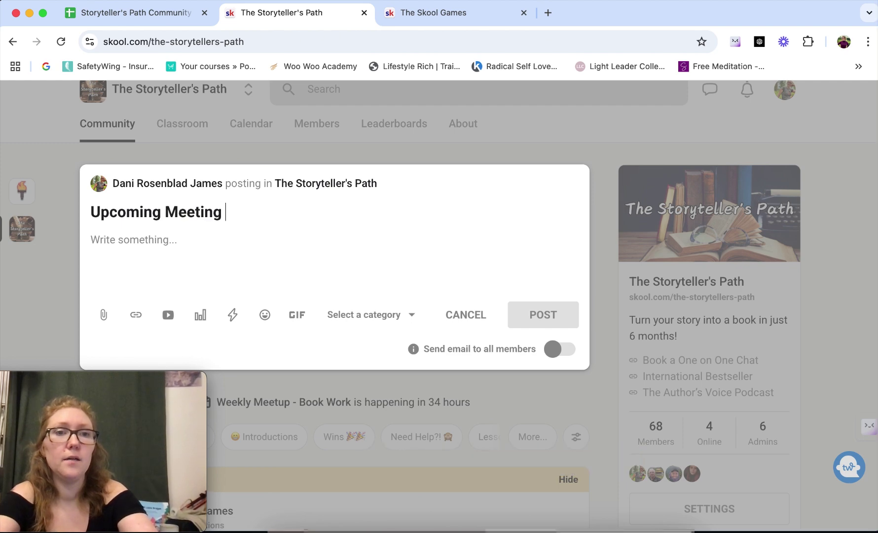
text(Tomorrow!)
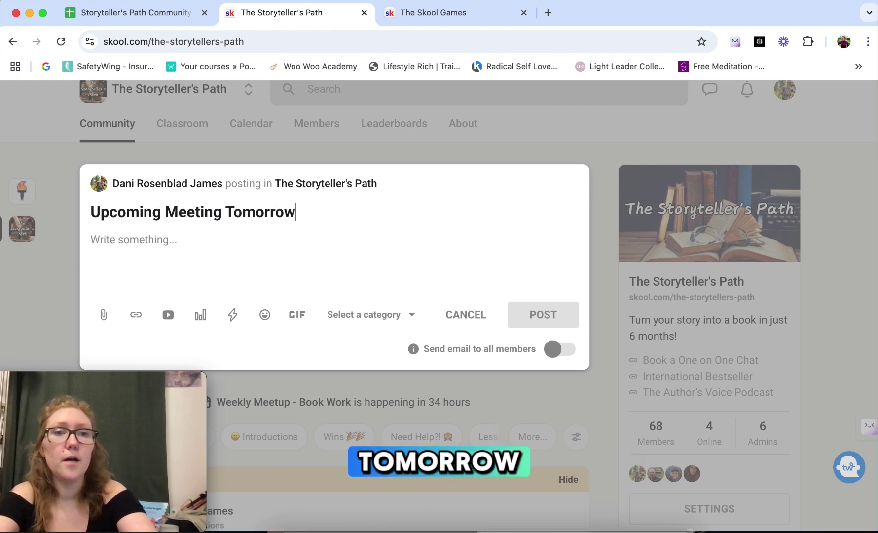
Write "Come to my weekly meetup" as the body text of the post
click(248, 246)
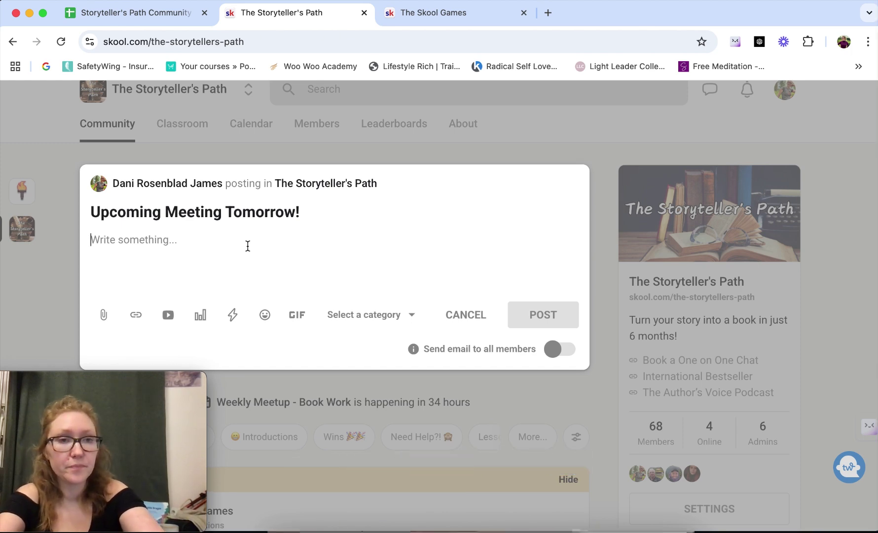
text(Come to my )
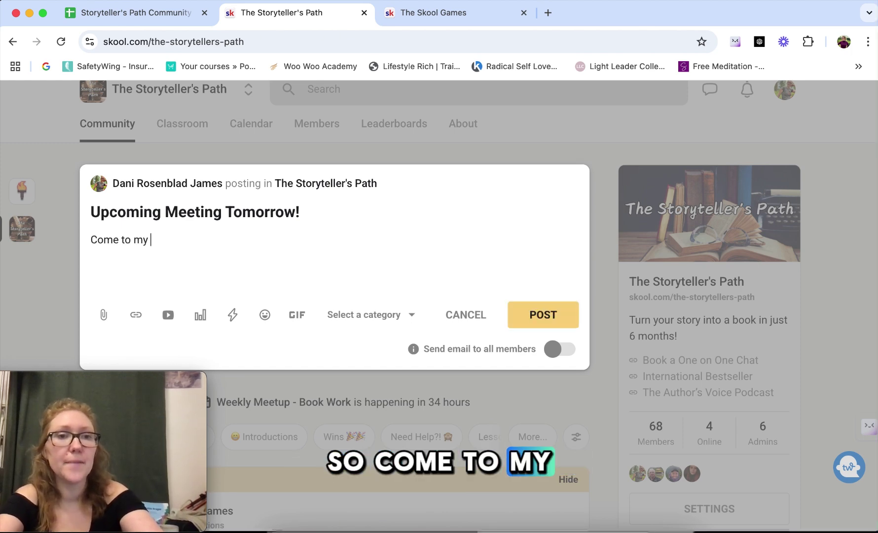
text(week)
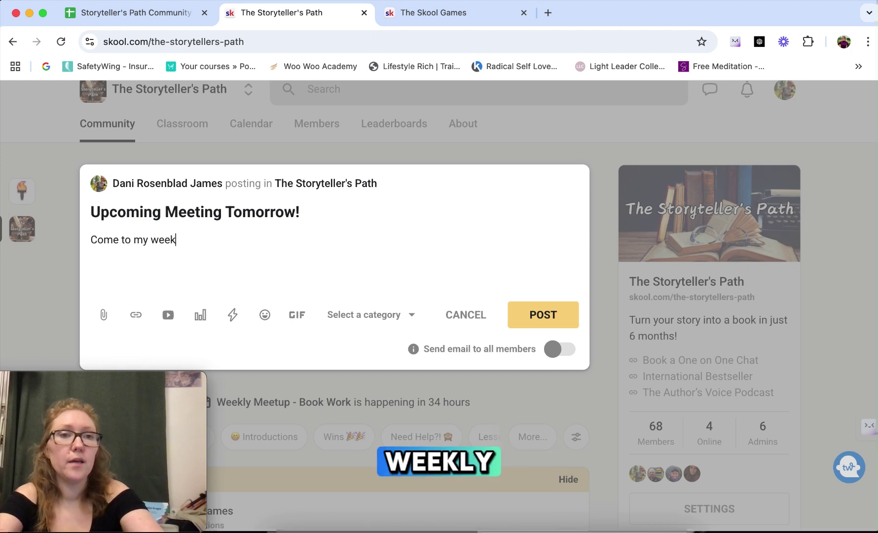
text(ly)
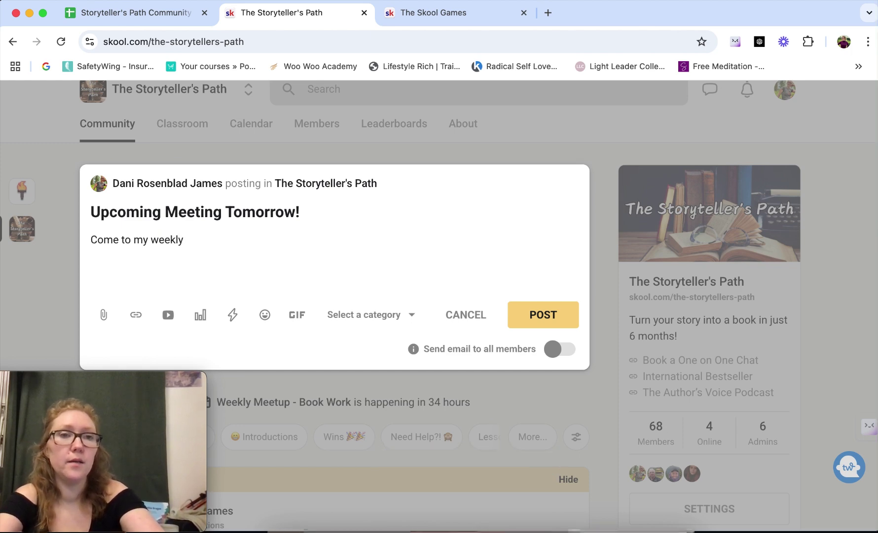
text( meetup)
Replace the word "my" with "the" in the post's body text
key(Left)
key(Left)
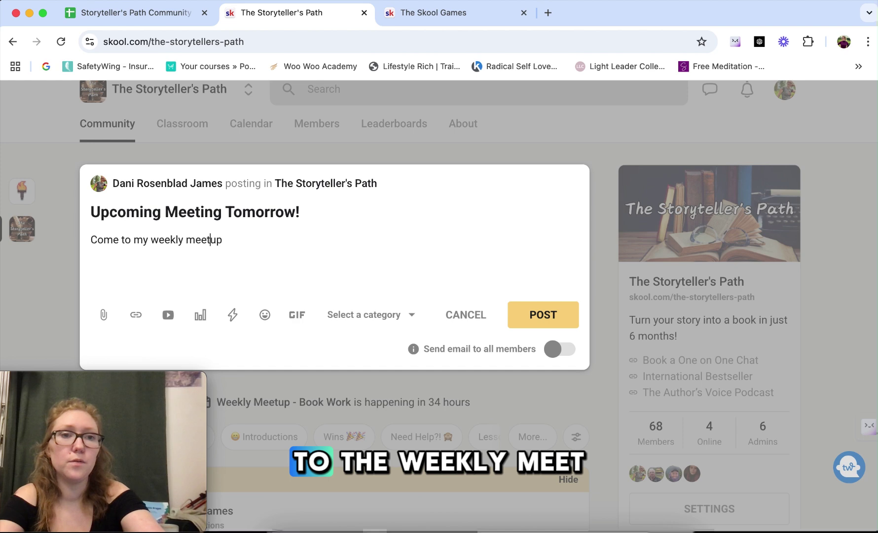
key(Left)
key(Left)
key(Left)
key(Left)
key(Left)
key(Left)
key(Left)
key(Left)
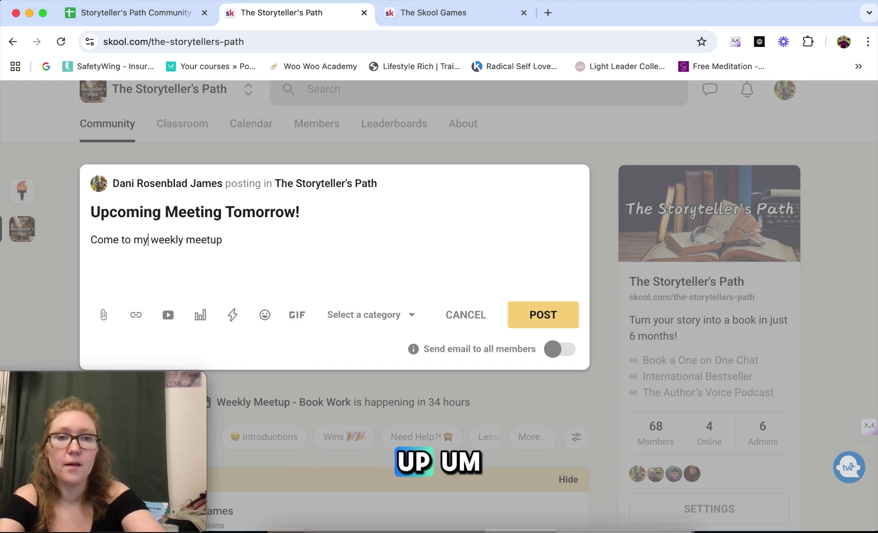
key(BackSpace)
key(BackSpace)
text(the)
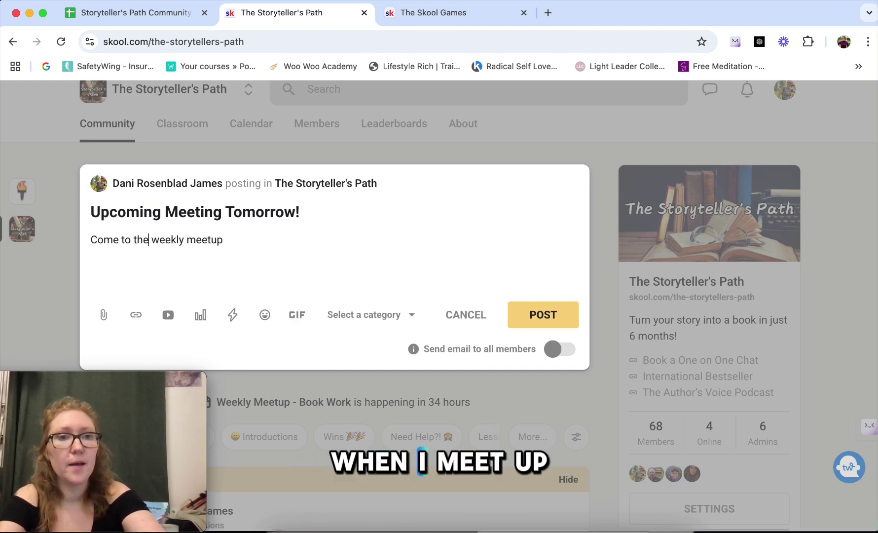
Add the meeting time "at 8:30pm CET" to the end of the body sentence
key(Right)
key(Right)
key(Right)
key(Right)
key(Right)
key(Right)
key(Right)
key(Right)
key(Right)
key(Right)
key(Right)
key(Right)
key(Right)
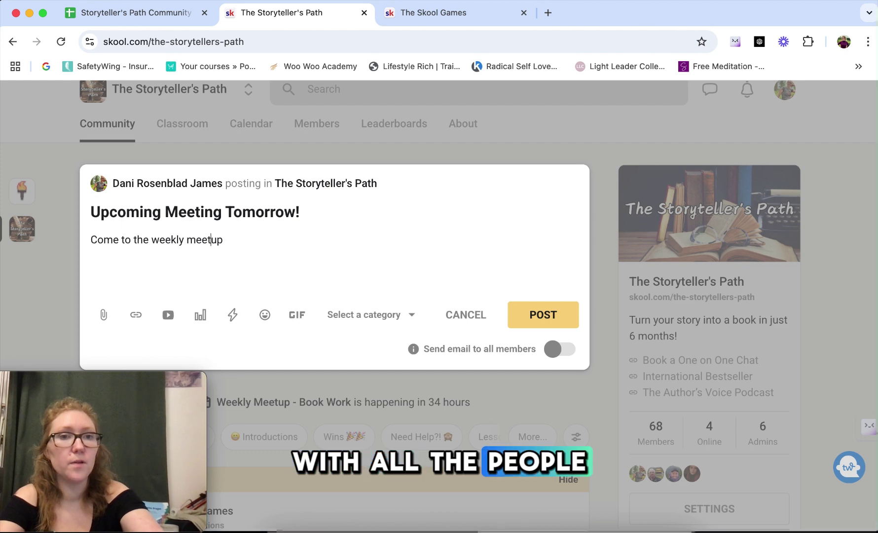
text(at 8:30pm Cet)
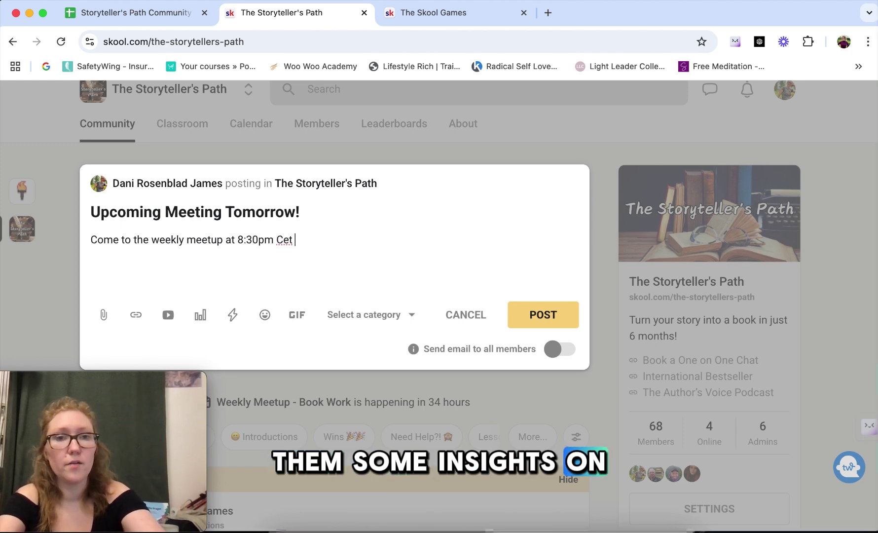
key(BackSpace)
key(BackSpace)
text(ET)
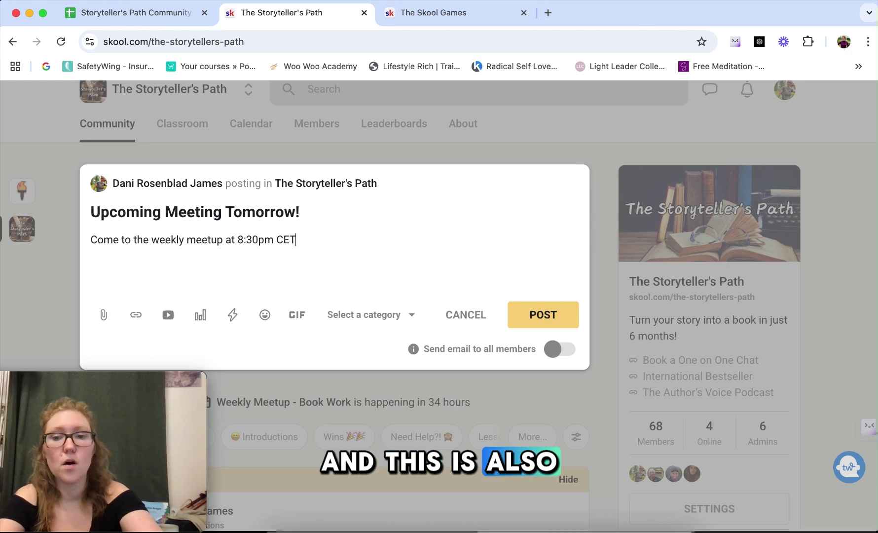
Complete the body sentence with the second time zone, "/ 11:30am PST!!"
text(/)
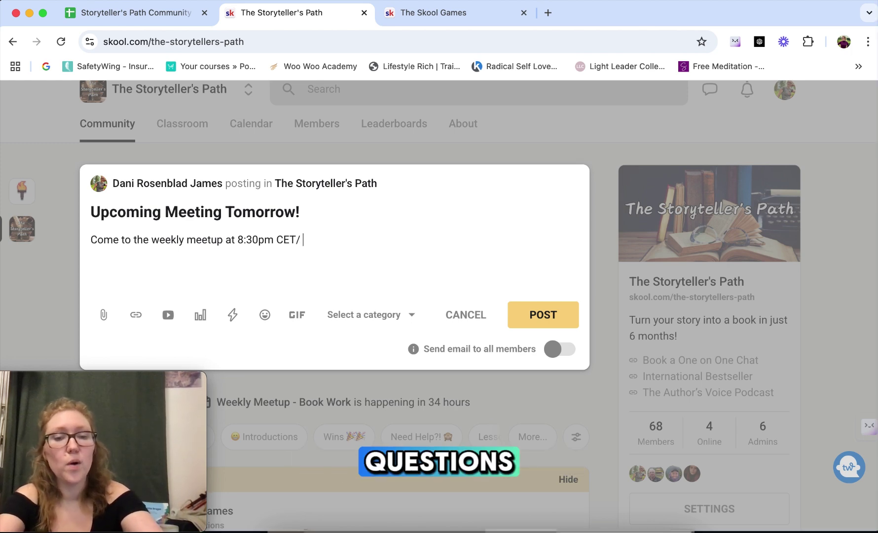
text( 11:30)
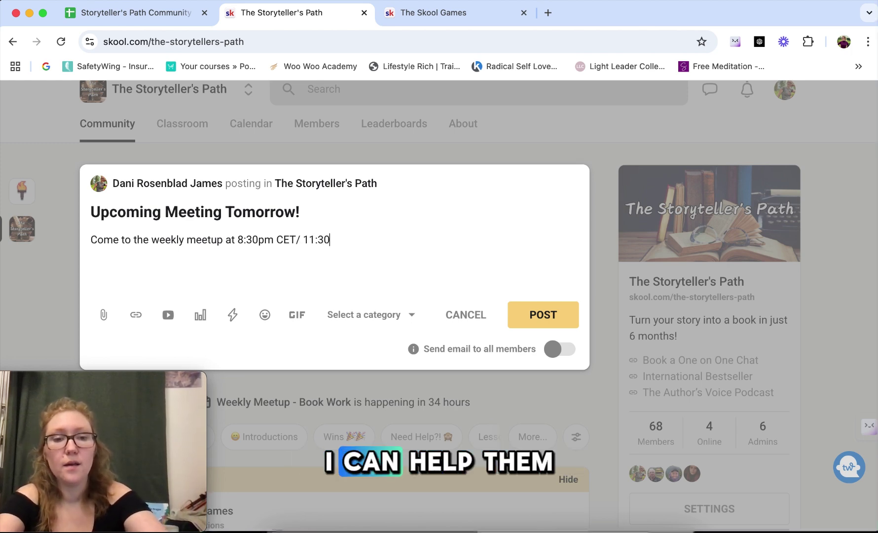
text(am PST)
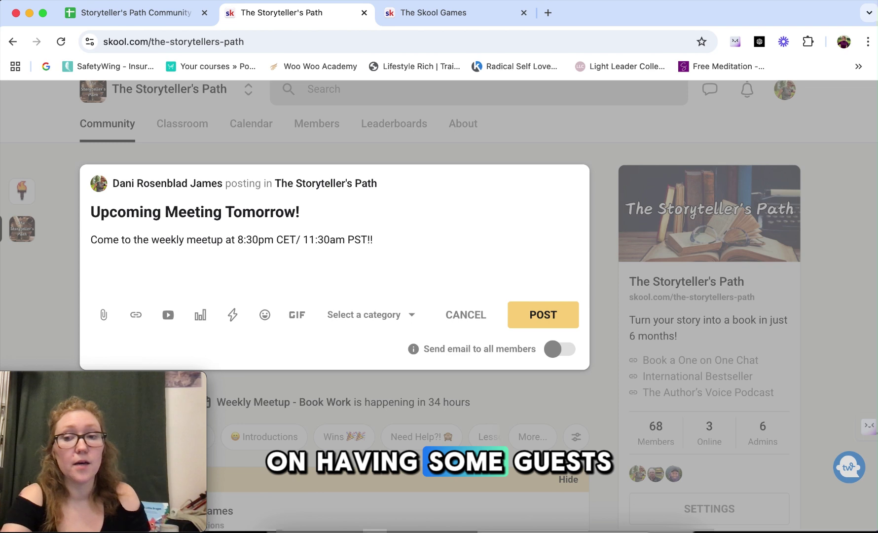
text(!!)
key(Return)
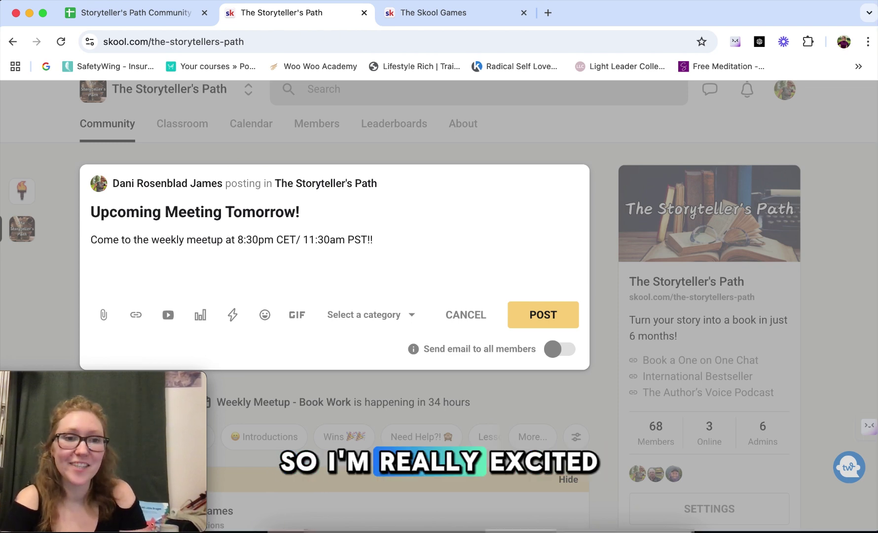
Assign the post to the General discussion category
click(390, 321)
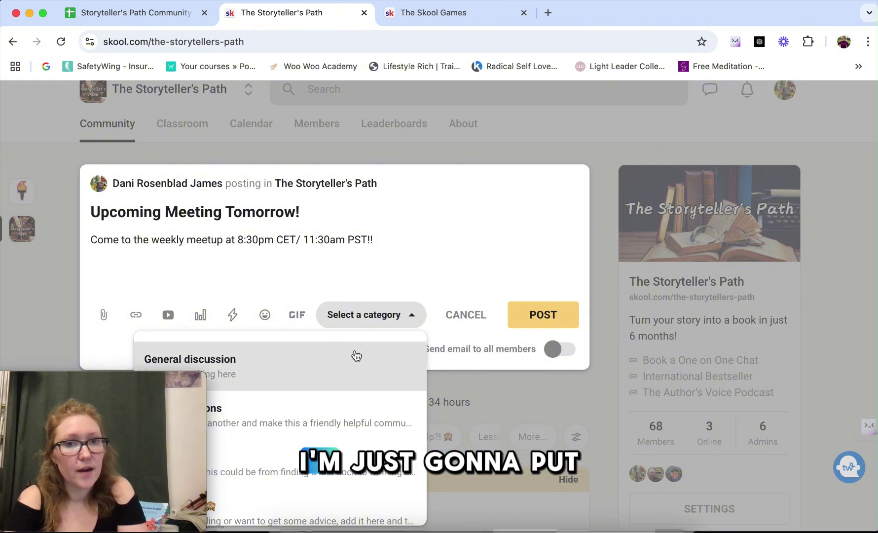
click(355, 355)
drag(189, 420, 833, 464)
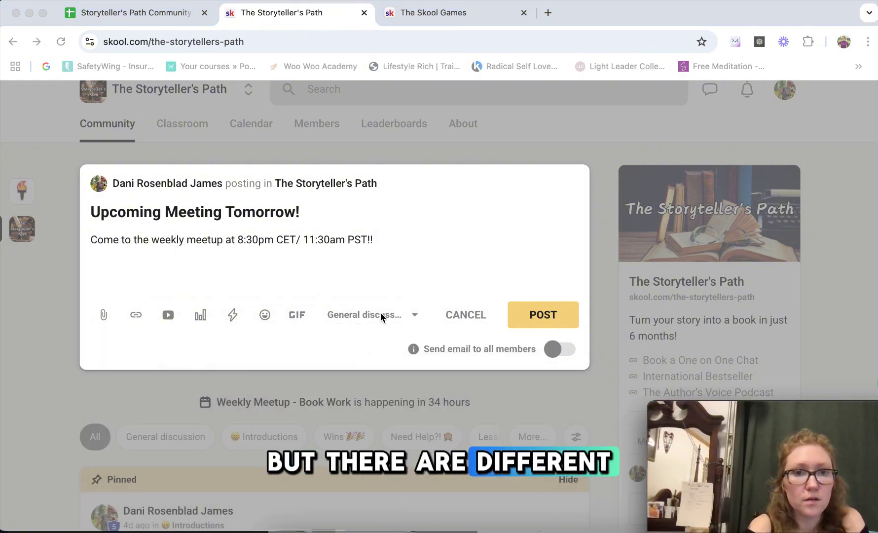
Look through the other available post categories and close the list without changing the selection
click(402, 317)
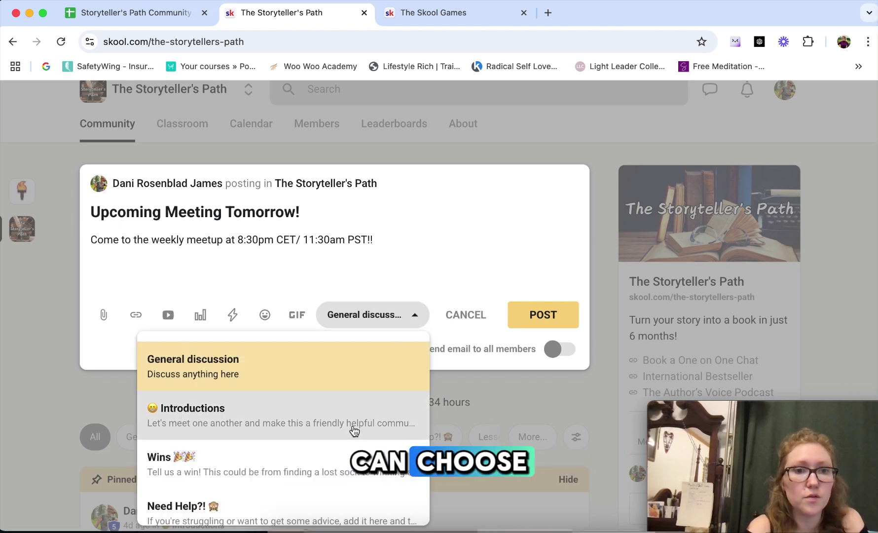
scroll(353, 430, down, 5)
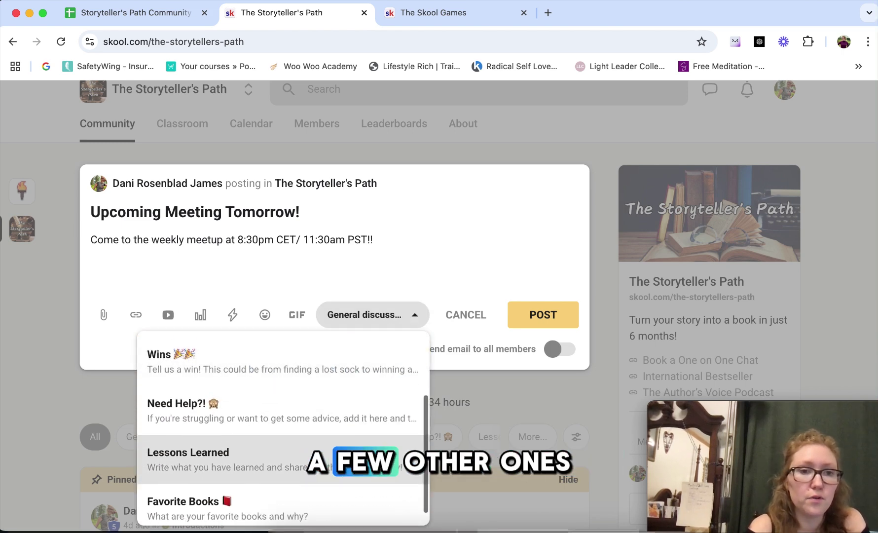
scroll(355, 410, down, 1)
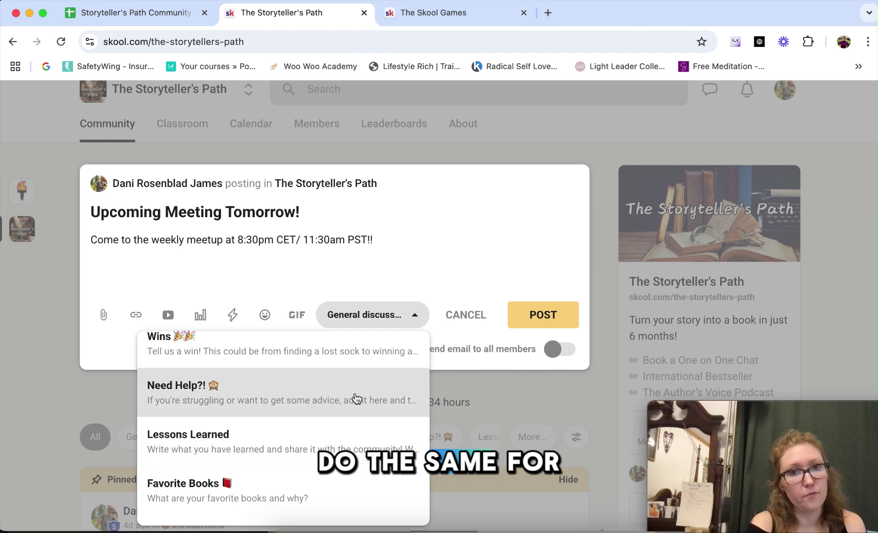
click(376, 272)
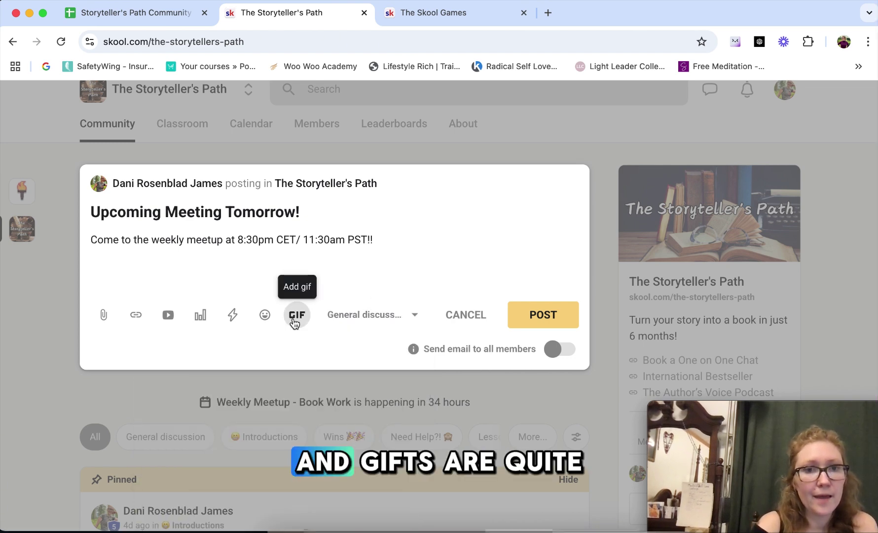
Search the GIF library for "upcoming" and look through the results
click(295, 322)
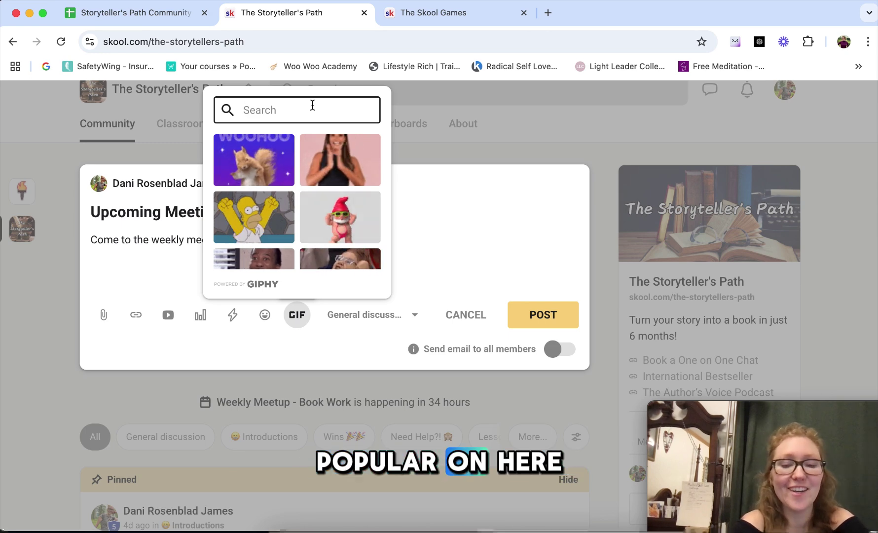
text(upcoming)
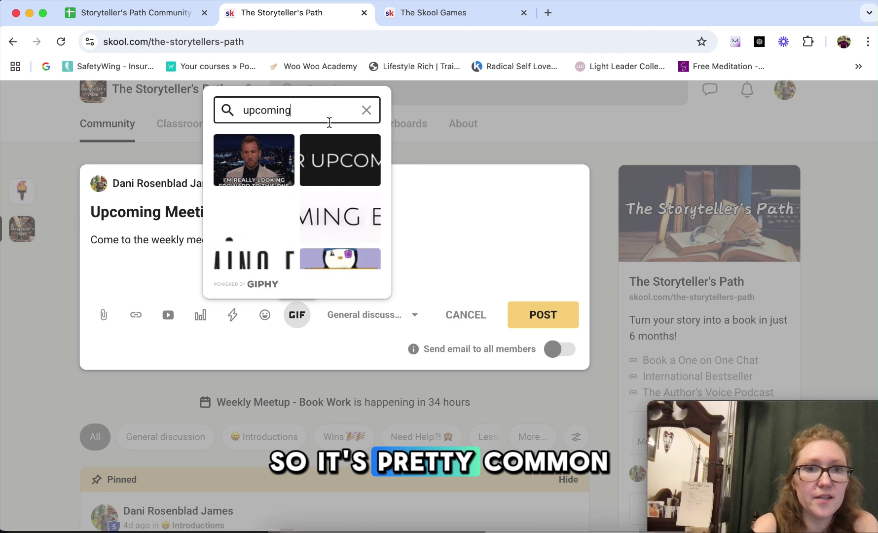
scroll(340, 217, down, 2)
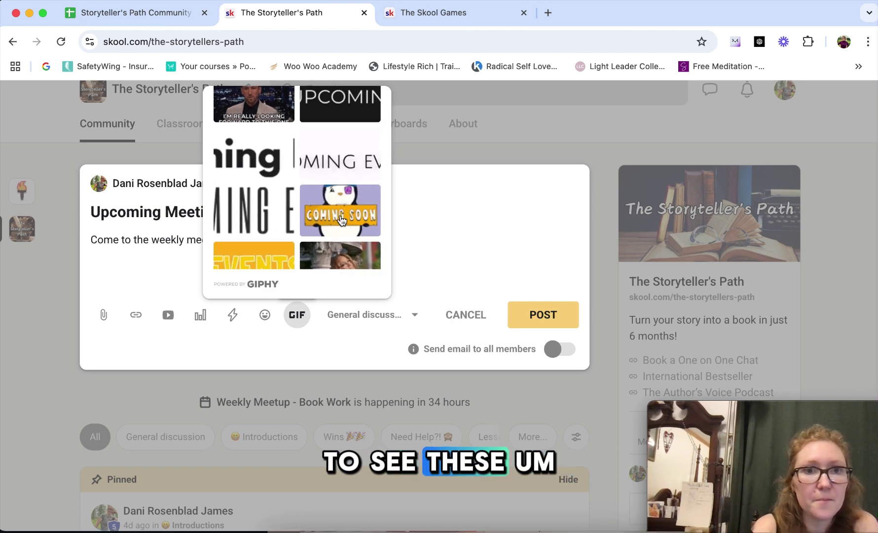
scroll(341, 220, down, 4)
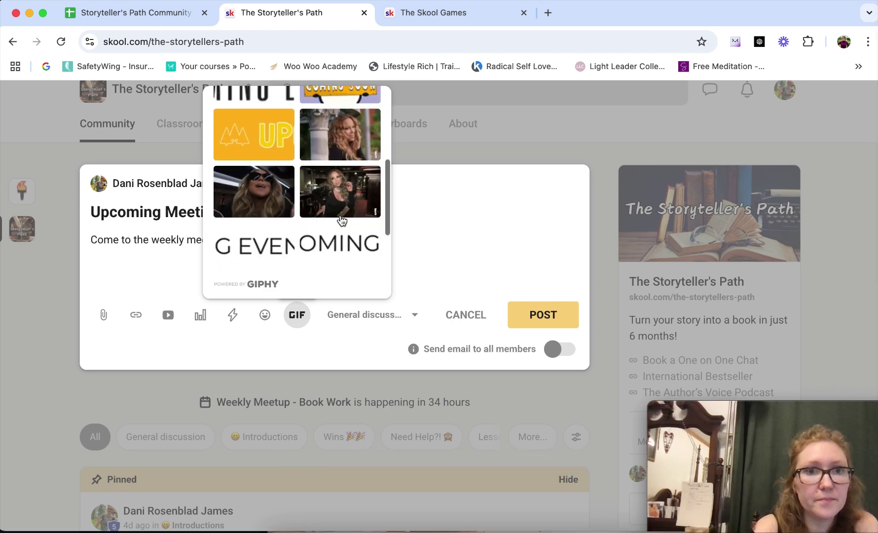
scroll(341, 220, up, 6)
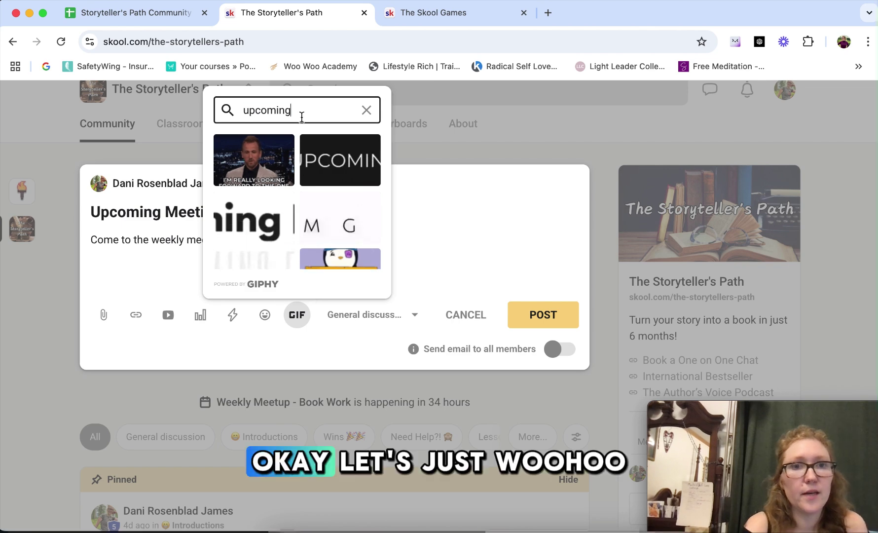
Search the GIFs for "woohoo" instead and attach the one of the cheering man in a red robe
double_click(302, 118)
text(woohoo)
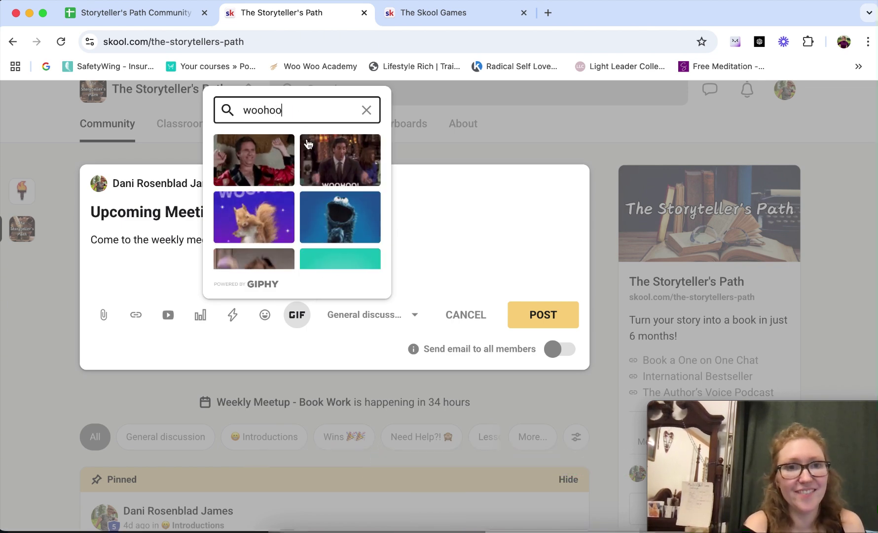
click(264, 168)
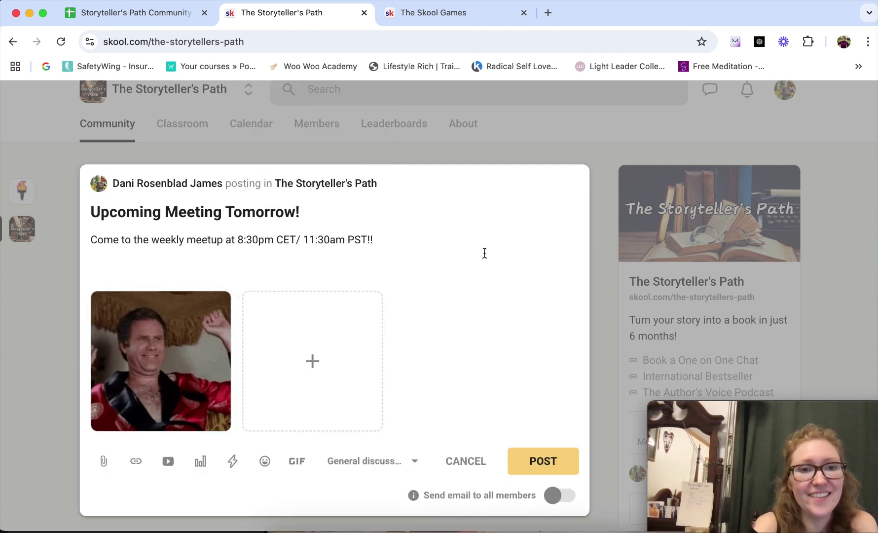
scroll(450, 316, down, 2)
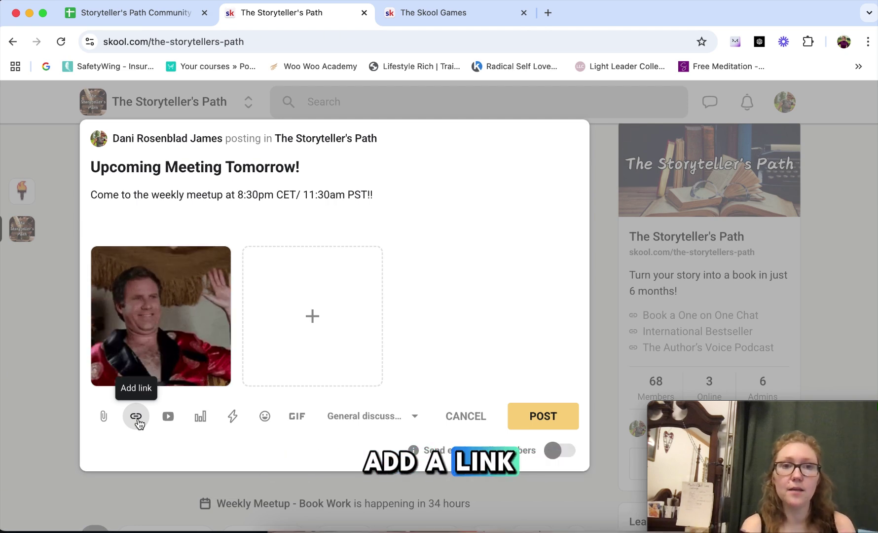
double_click(357, 196)
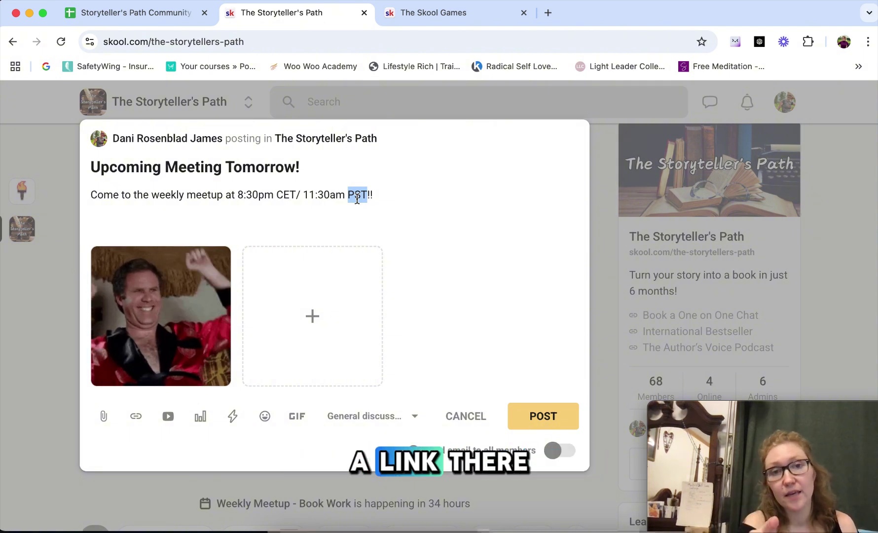
click(498, 234)
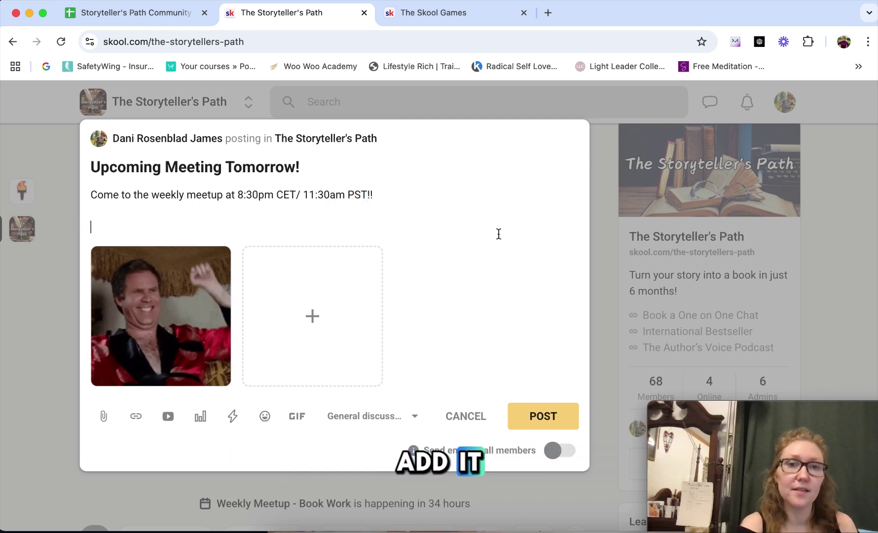
Publish the post with emailing to all members enabled, confirm the email, and close the published post's view
mouse_move(193, 368)
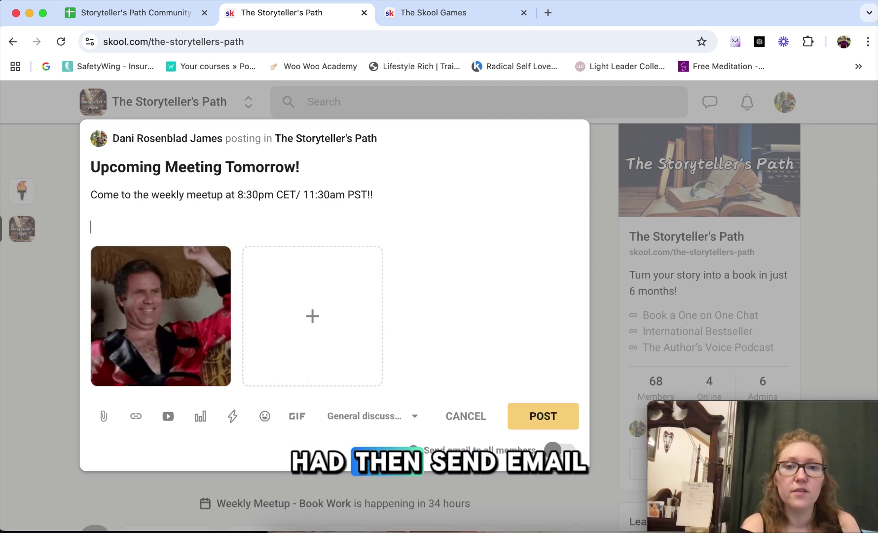
click(561, 451)
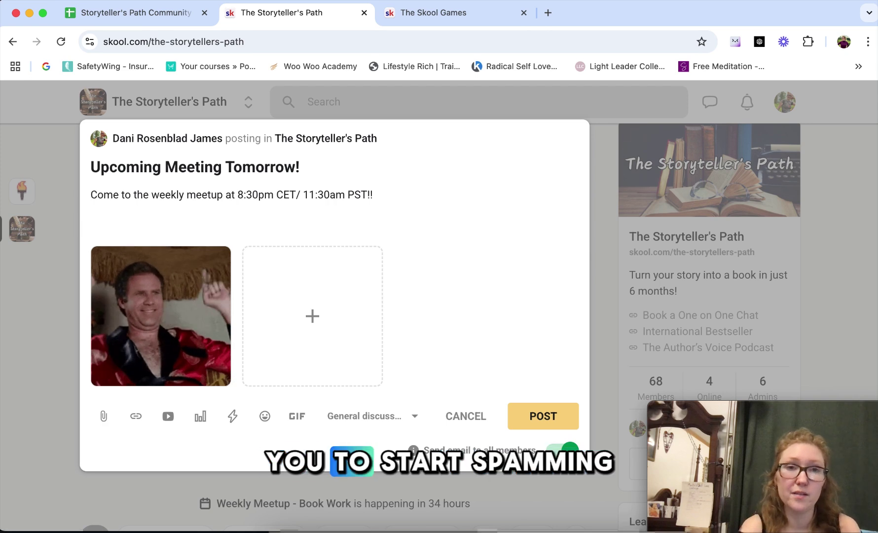
click(561, 418)
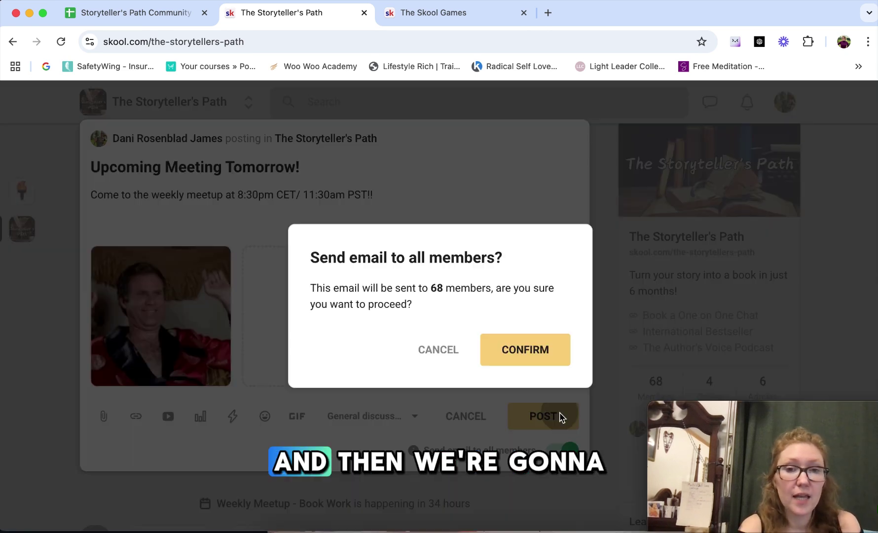
click(539, 347)
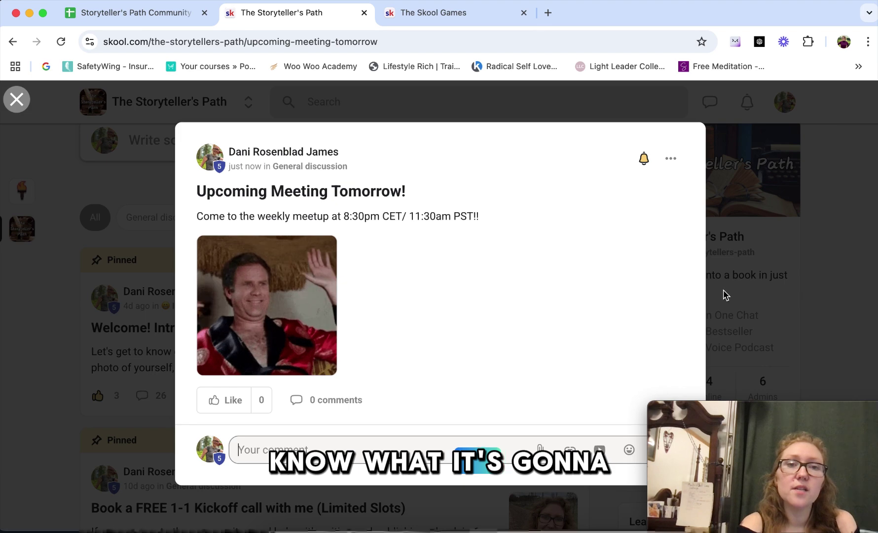
click(741, 297)
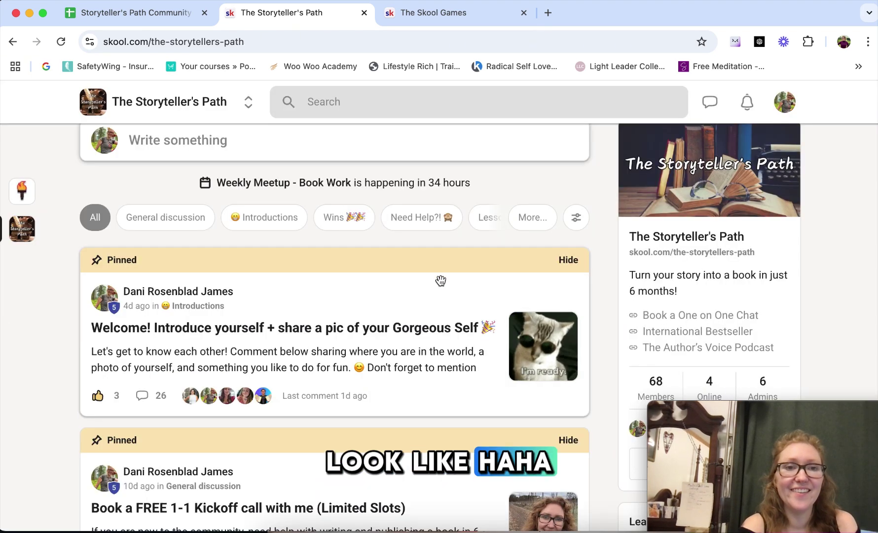
Locate the new "Upcoming Meeting Tomorrow!" post in the community feed and examine its like and comment options
scroll(448, 348, down, 1)
scroll(448, 348, down, 10)
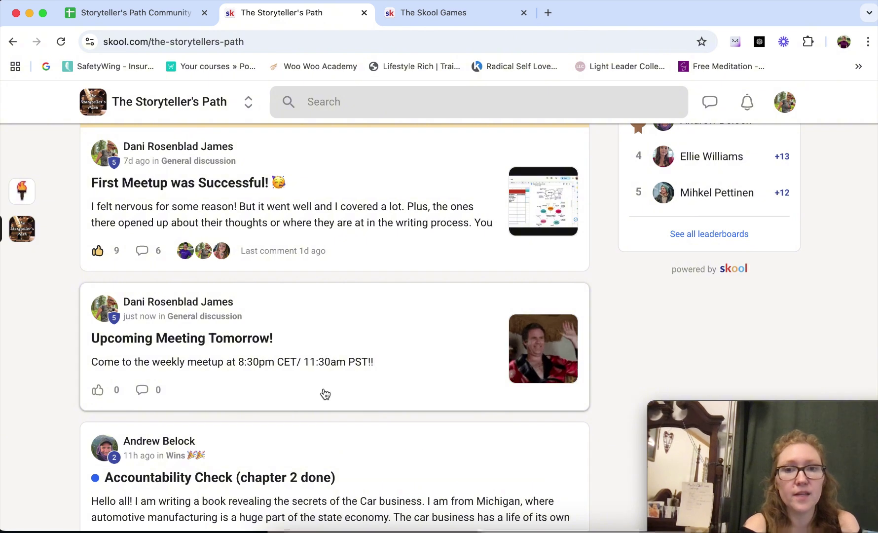
scroll(325, 394, up, 1)
scroll(325, 393, up, 1)
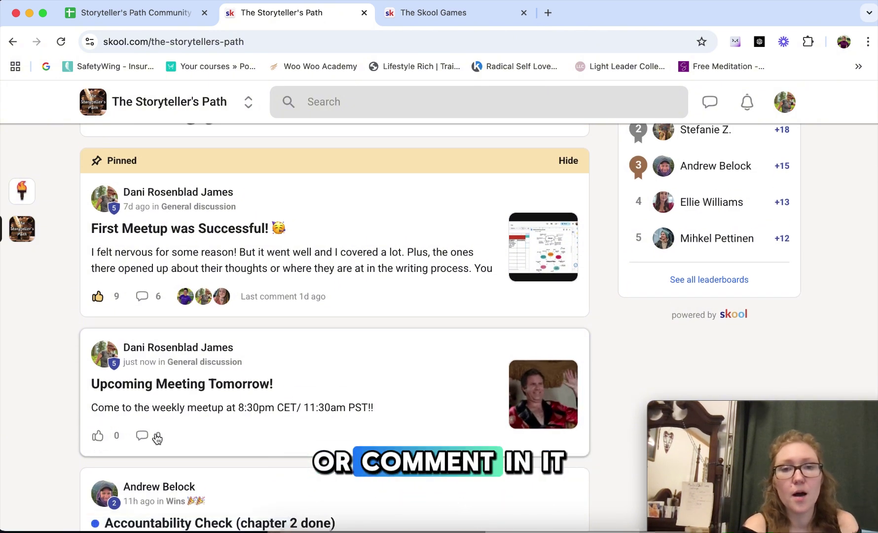
scroll(157, 438, up, 1)
Review the pinned posts in the community feed, covering the welcome, the 1-1 kickoff call and the first meetup
scroll(157, 438, up, 5)
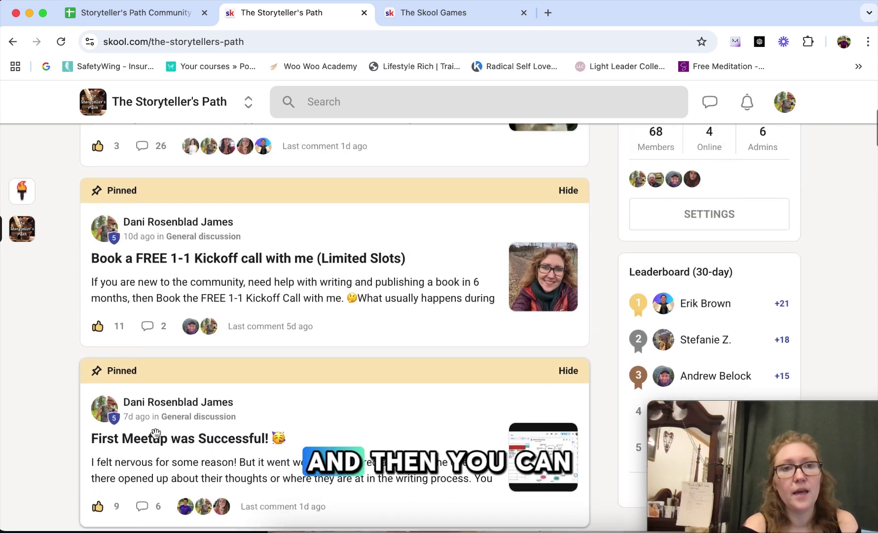
scroll(222, 261, up, 5)
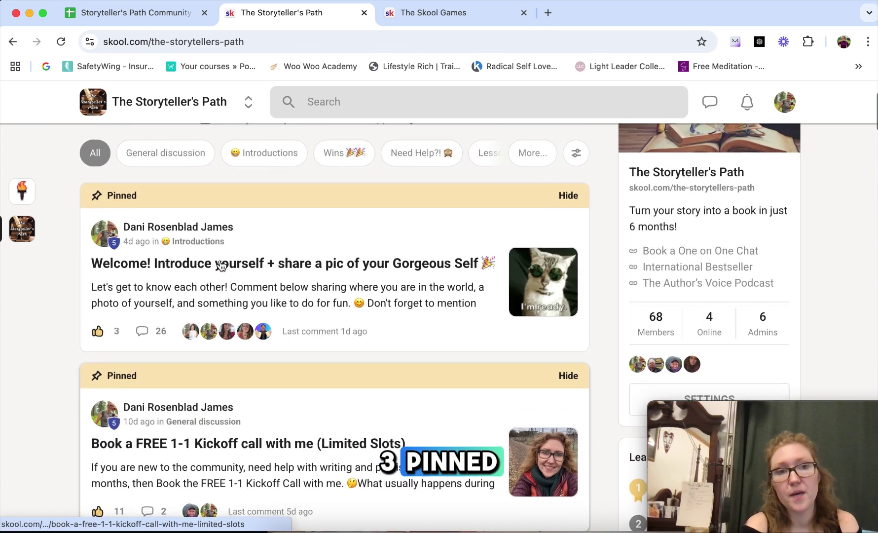
scroll(240, 424, down, 1)
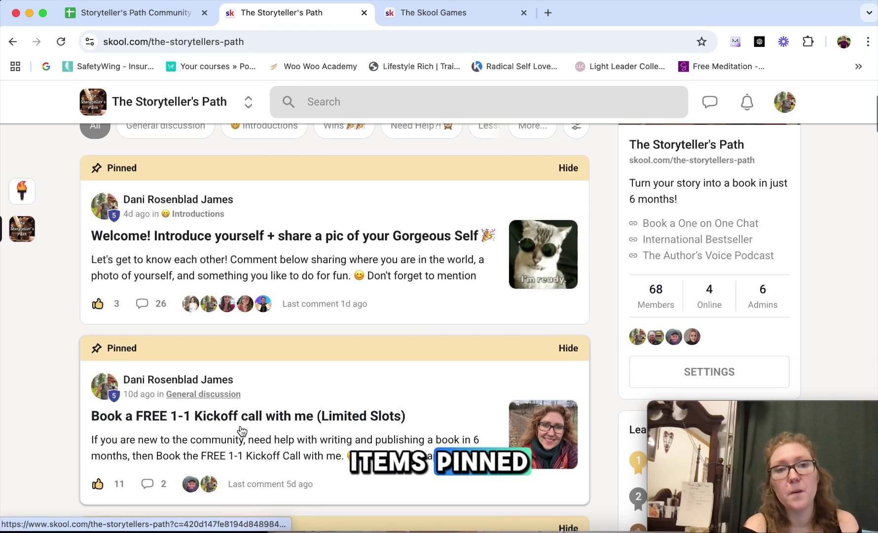
scroll(241, 431, up, 1)
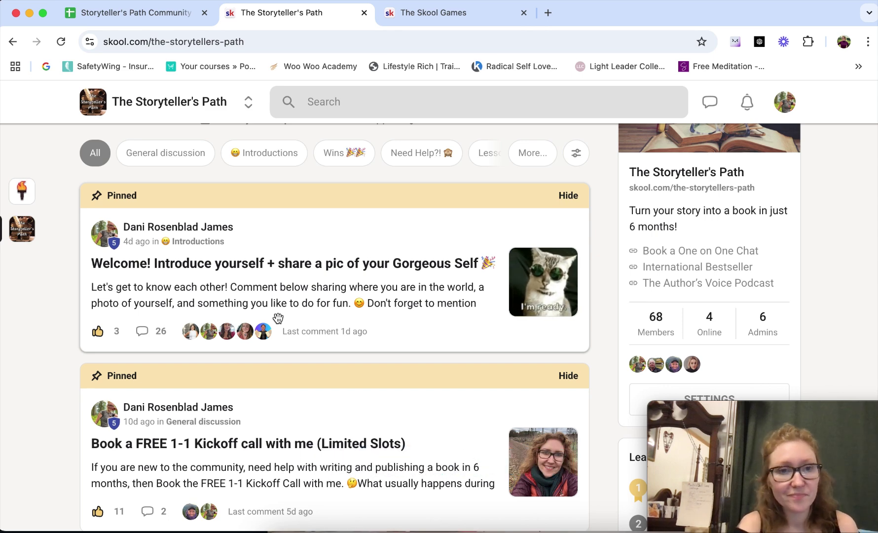
scroll(278, 318, down, 3)
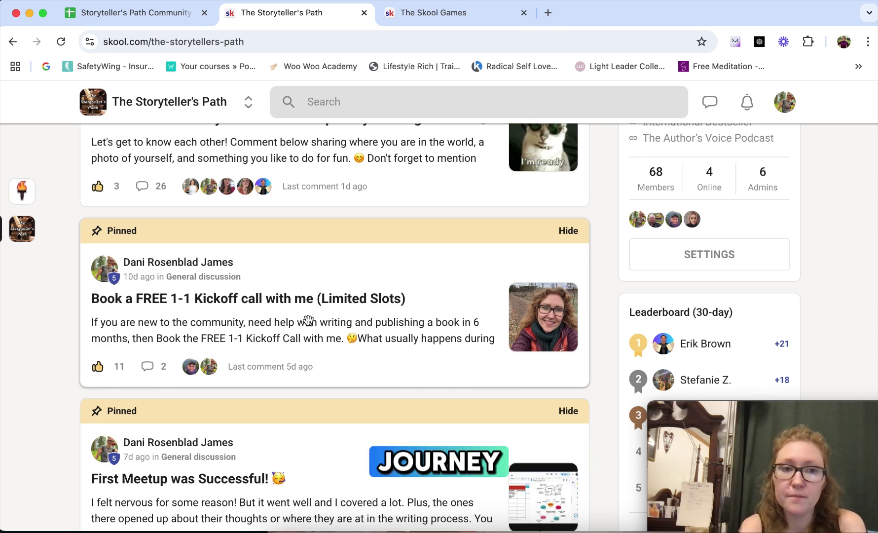
scroll(308, 320, down, 5)
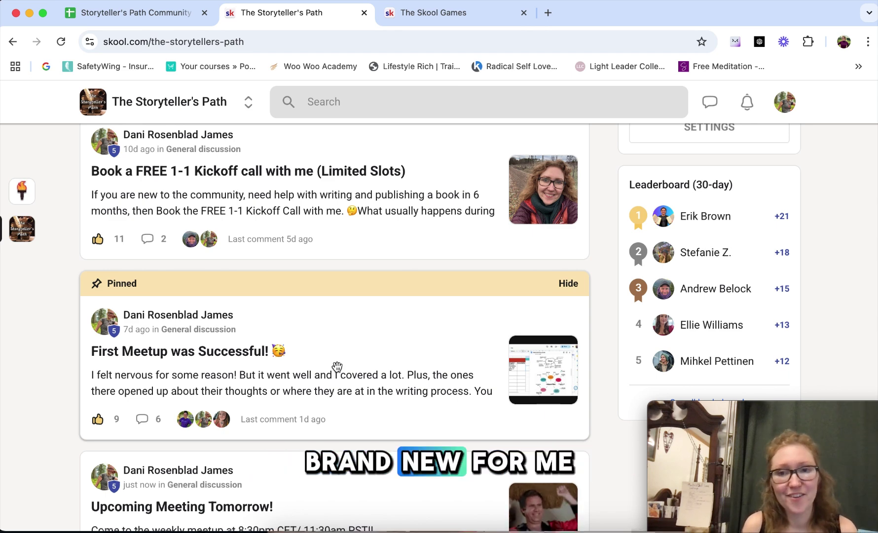
scroll(574, 247, up, 6)
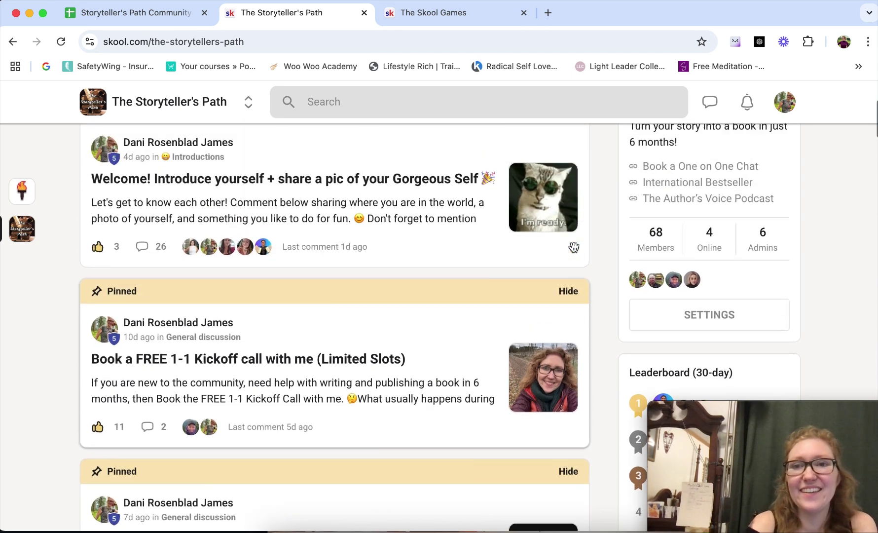
scroll(574, 246, up, 2)
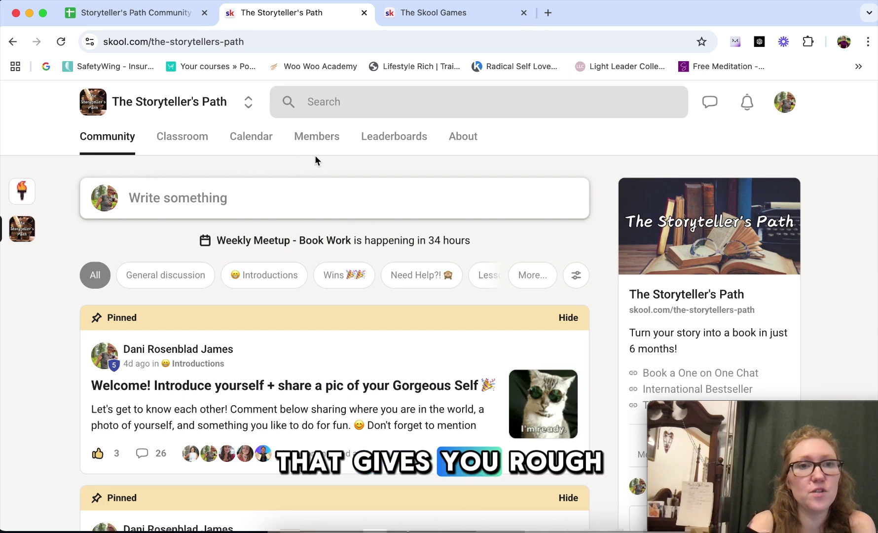
Open the community's Classroom and look through its published and draft courses
click(187, 141)
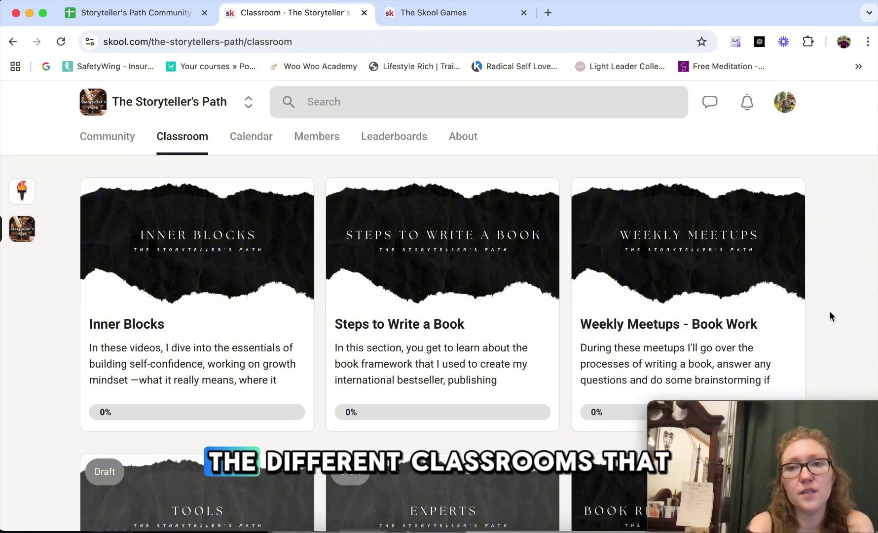
scroll(830, 311, down, 3)
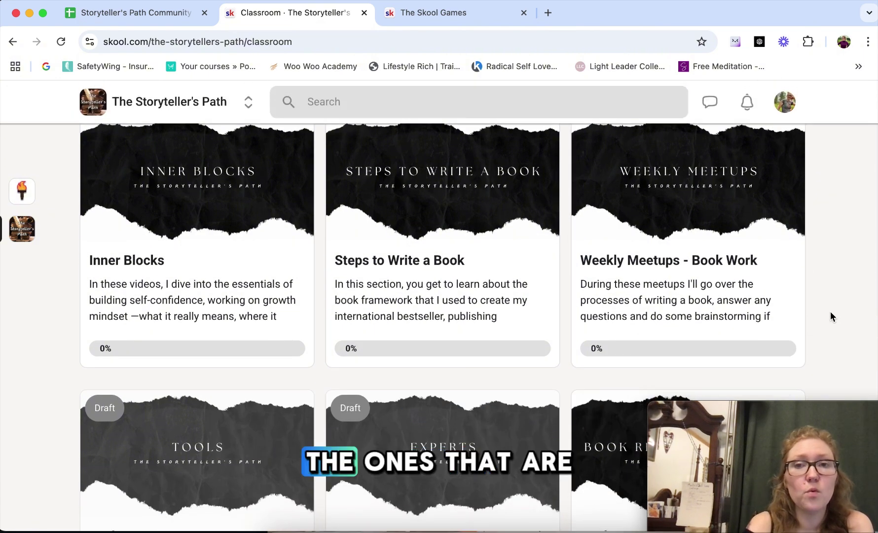
scroll(831, 316, down, 1)
scroll(831, 312, down, 5)
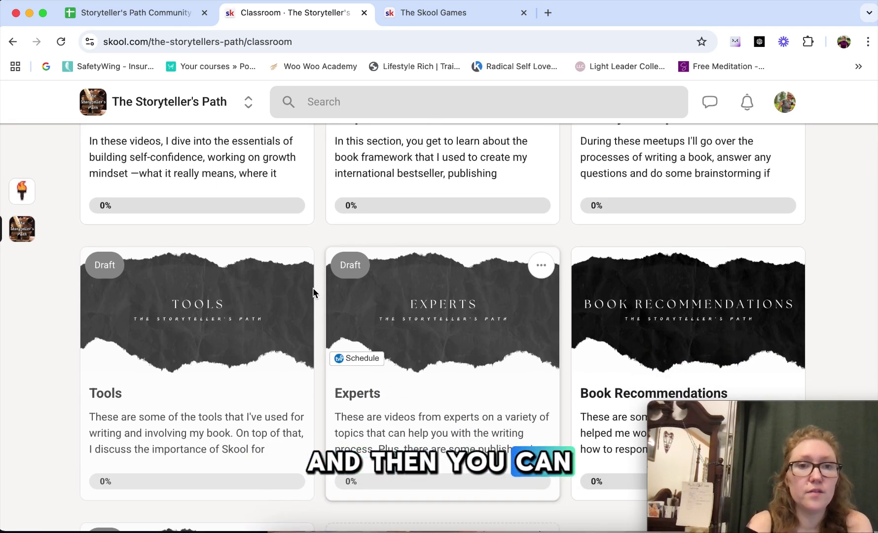
scroll(235, 302, down, 7)
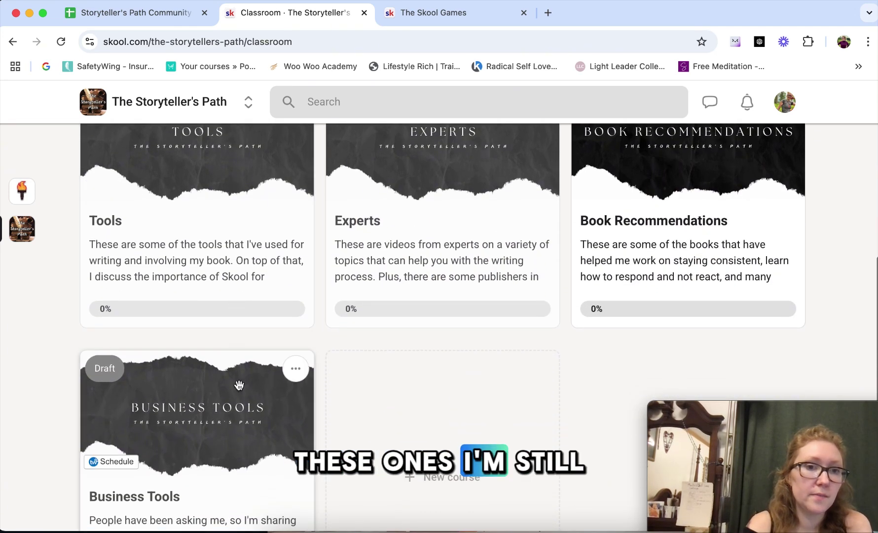
scroll(244, 430, up, 12)
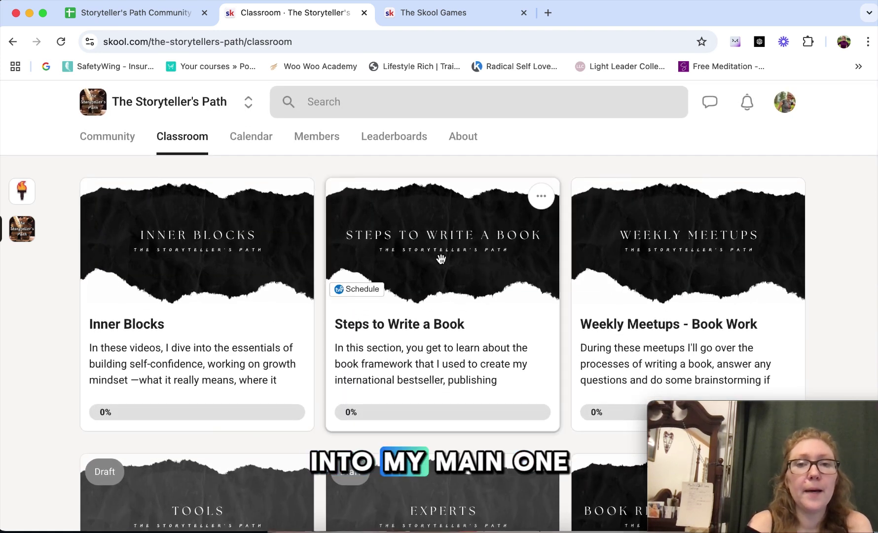
Open the Steps to Write a Book course and view its "FREE Bonus!" and "The Storyteller's Path Community" lessons
click(443, 263)
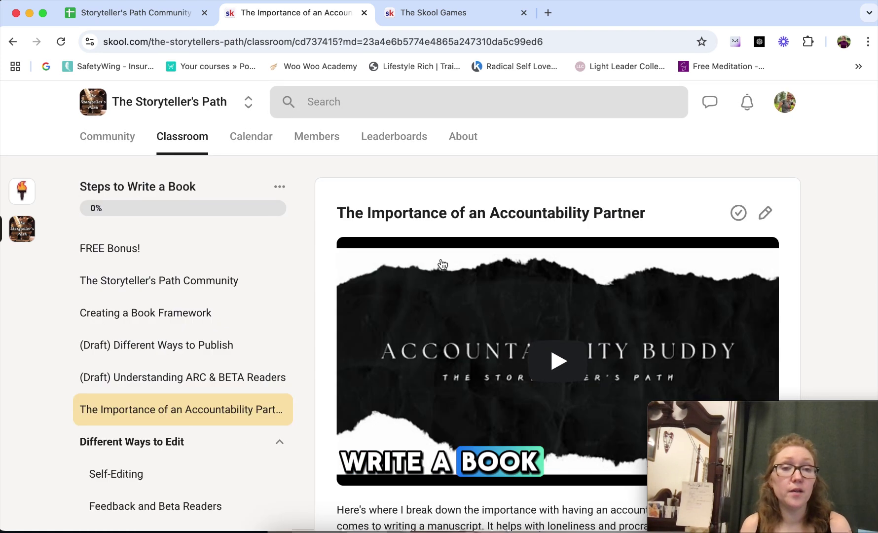
click(114, 252)
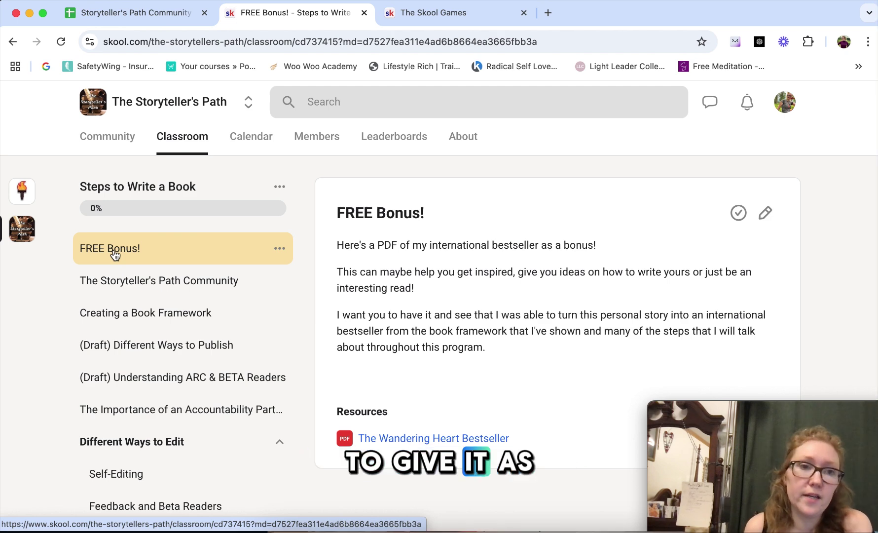
click(141, 281)
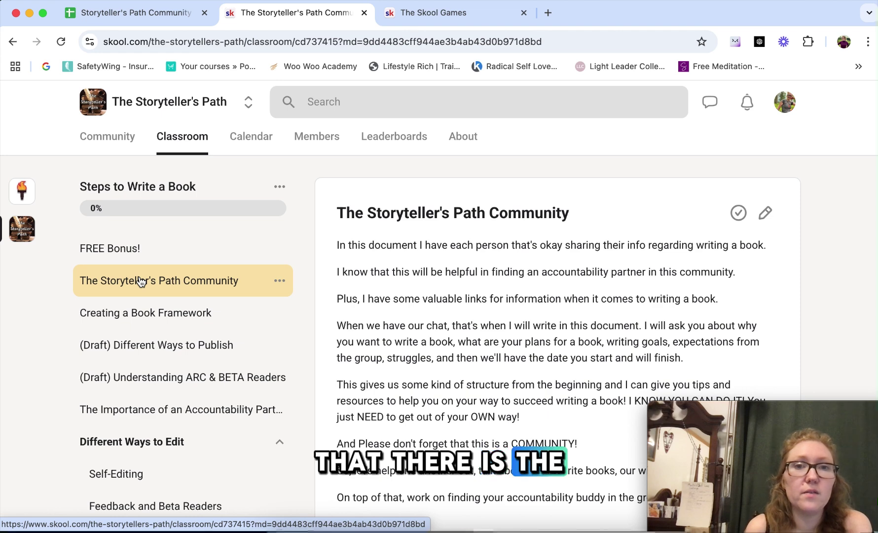
scroll(415, 318, down, 1)
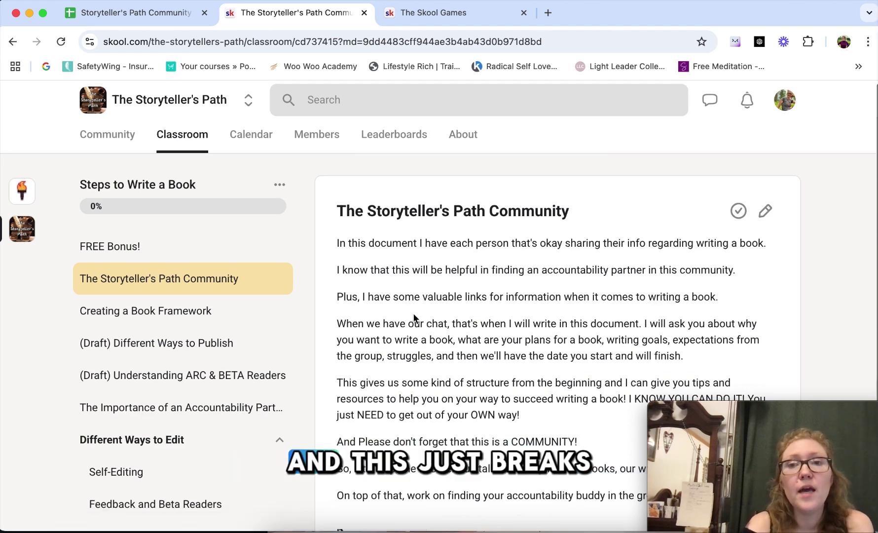
scroll(414, 318, down, 3)
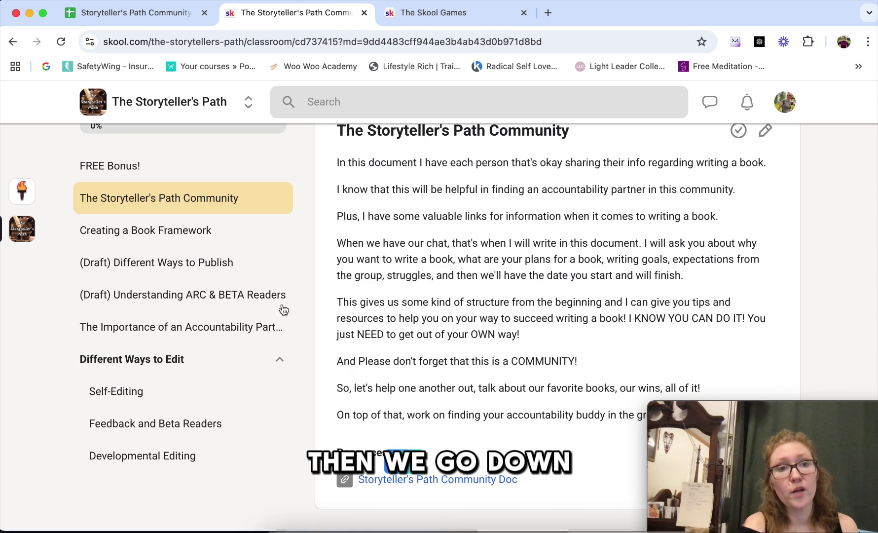
View the "Creating a Book Framework" lesson and look over the remaining lessons of the course
click(203, 239)
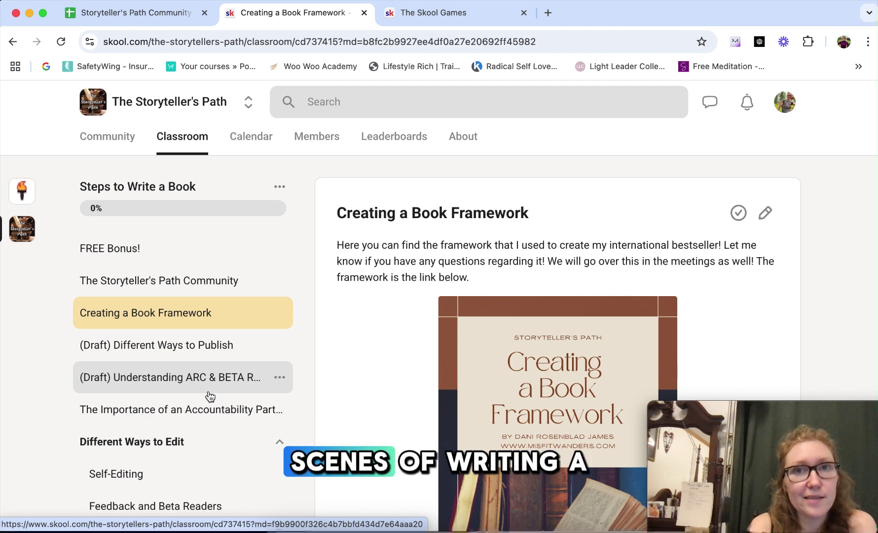
scroll(209, 397, down, 3)
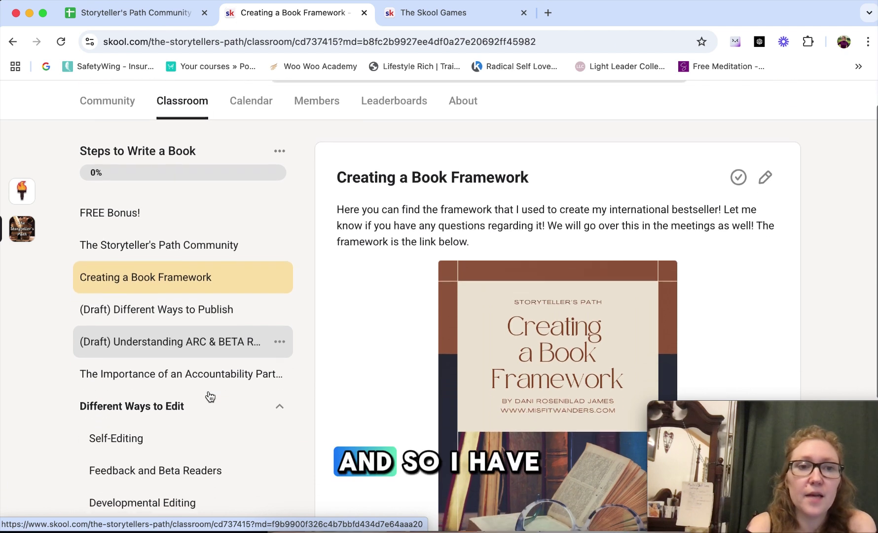
scroll(208, 396, down, 1)
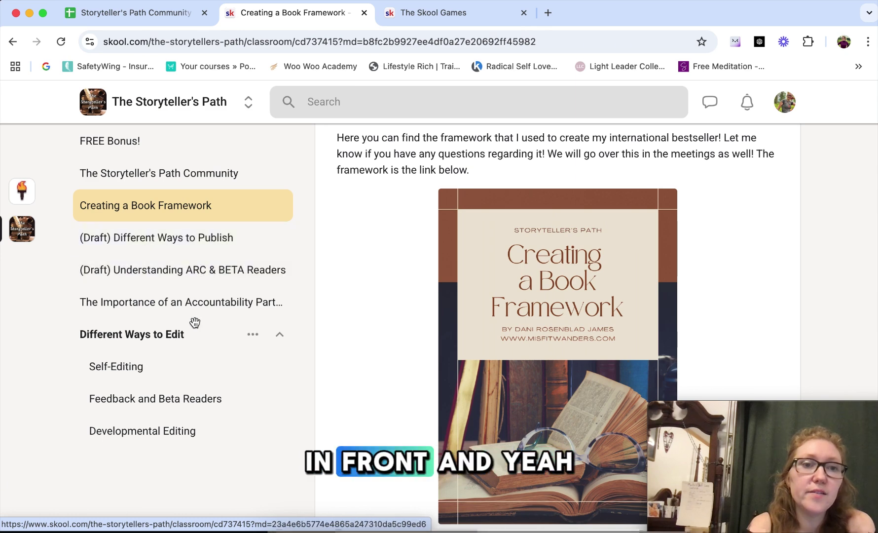
View the "Self-Editing" lesson under Different Ways to Edit and return to the Classroom course overview
click(190, 383)
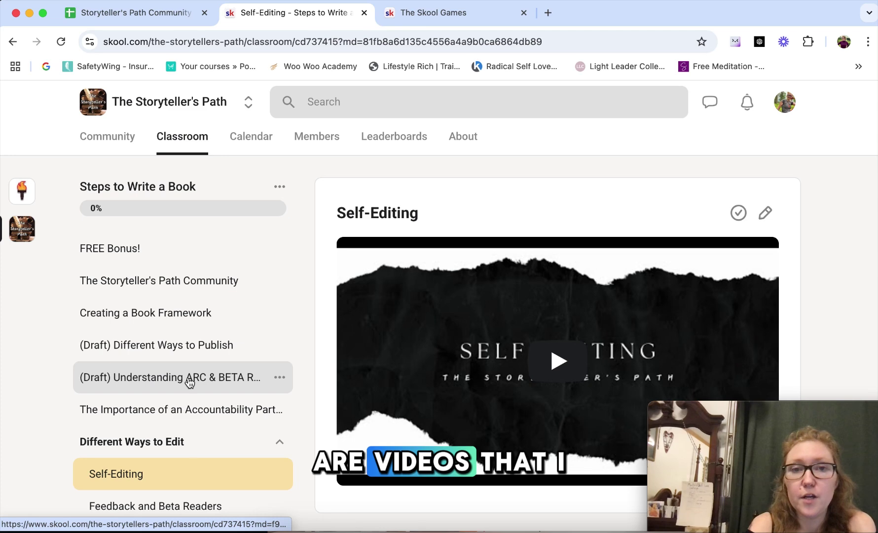
scroll(447, 356, down, 2)
scroll(447, 358, down, 1)
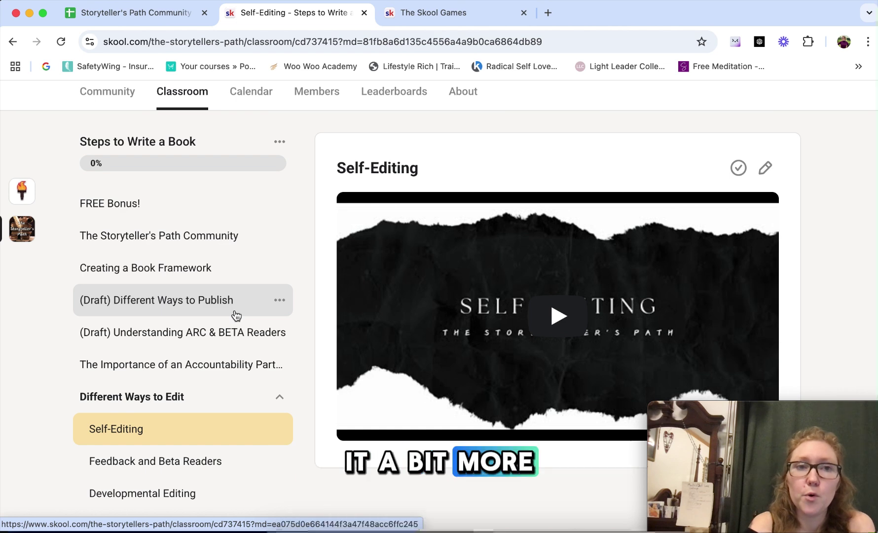
scroll(234, 314, up, 2)
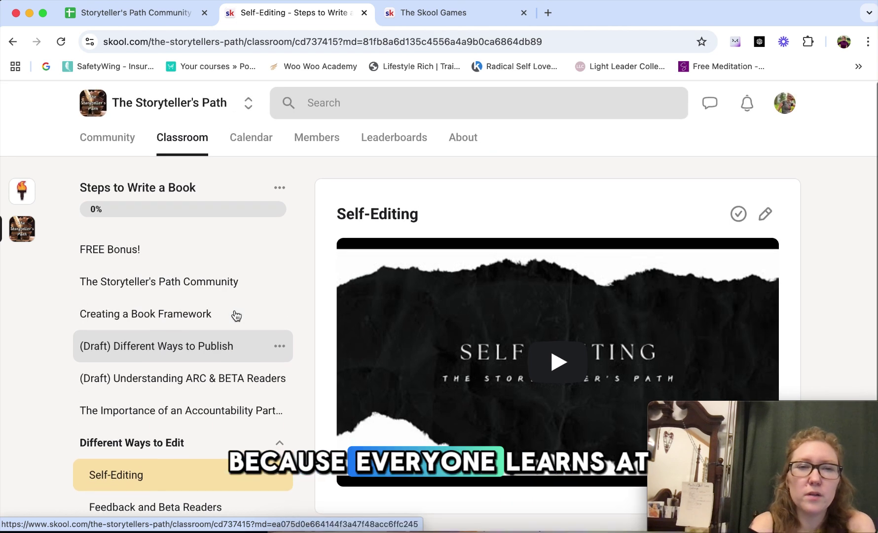
click(194, 141)
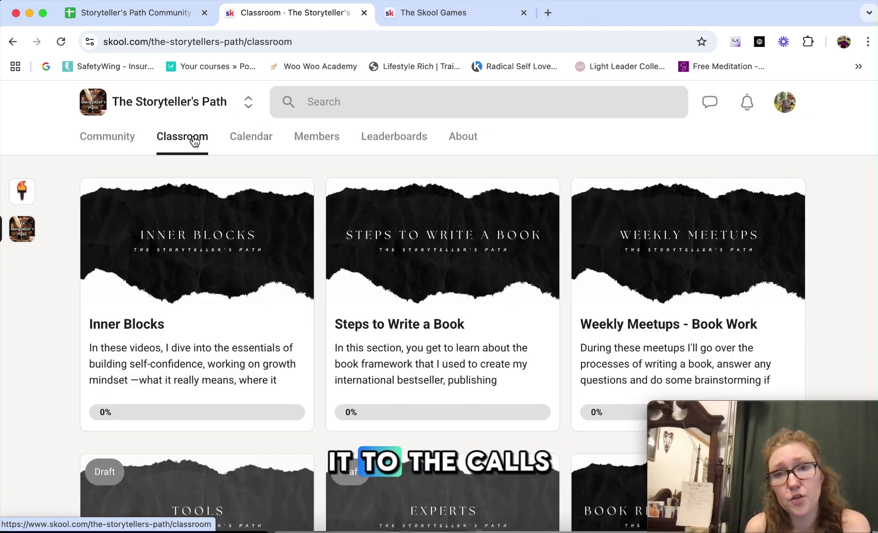
Open the Weekly Meetups - Book Work course and view its "First Meetup" lesson
click(668, 253)
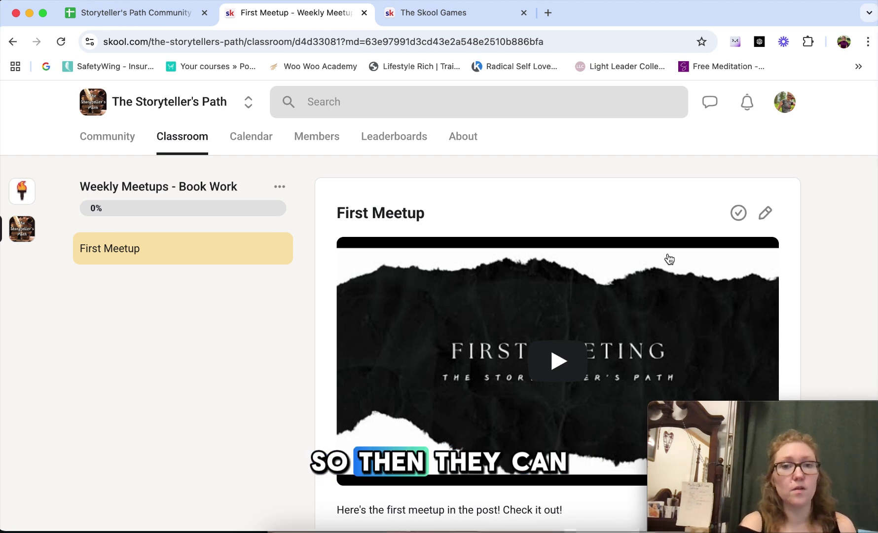
scroll(670, 259, down, 3)
scroll(669, 259, up, 3)
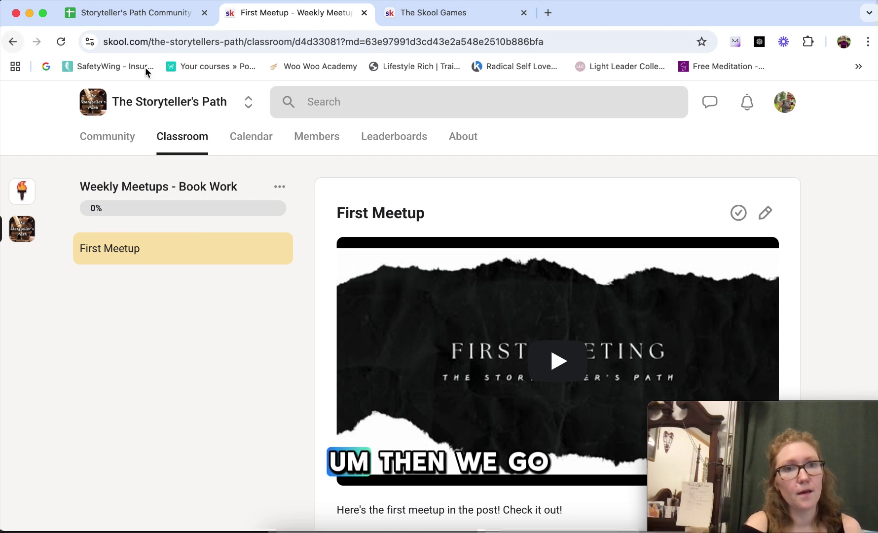
Open the community's Calendar and look through the weekly events scheduled in January 2025
click(242, 141)
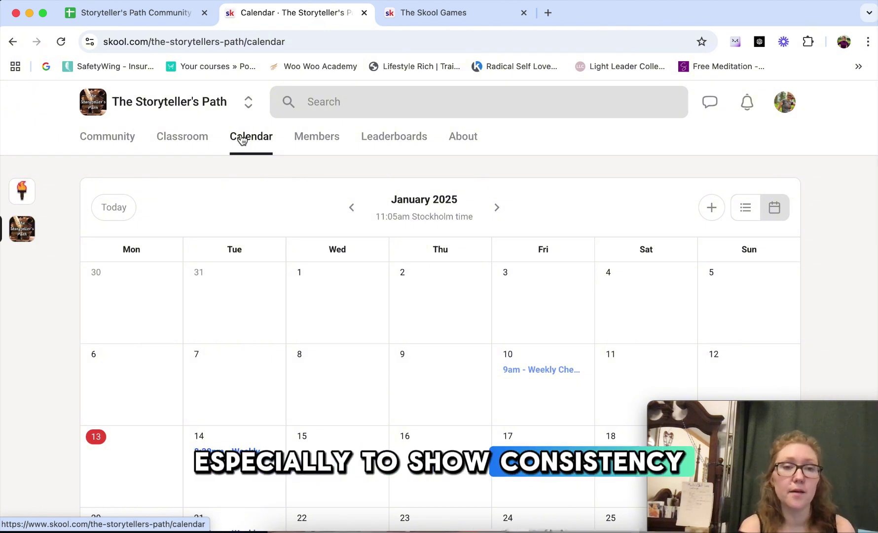
scroll(218, 330, down, 1)
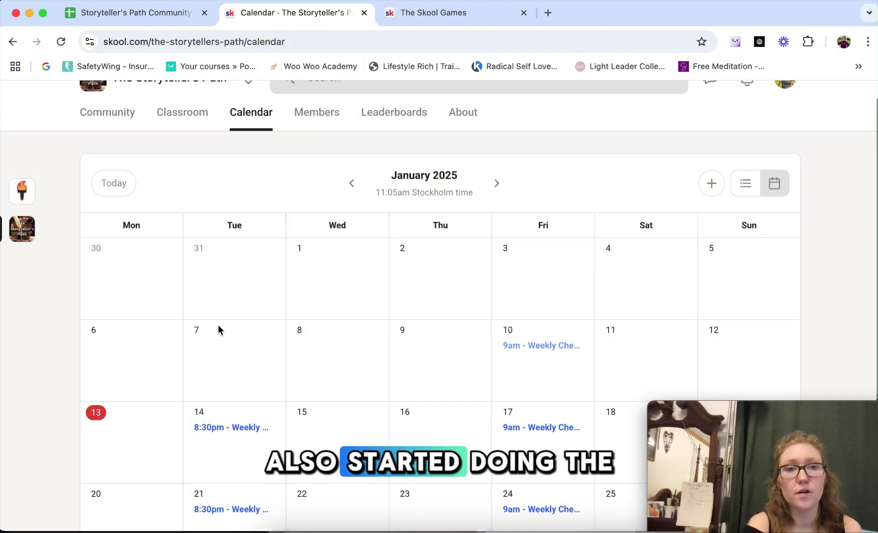
scroll(219, 329, down, 5)
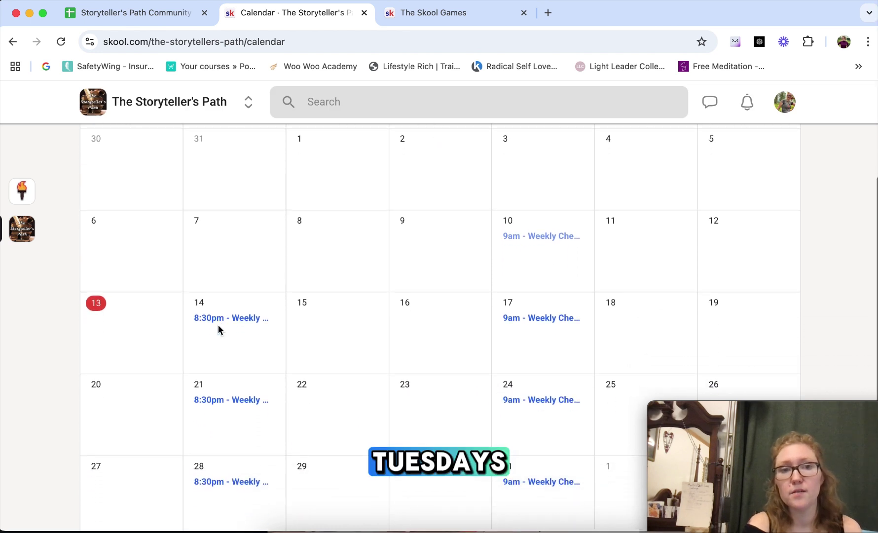
scroll(219, 327, down, 2)
scroll(218, 326, up, 6)
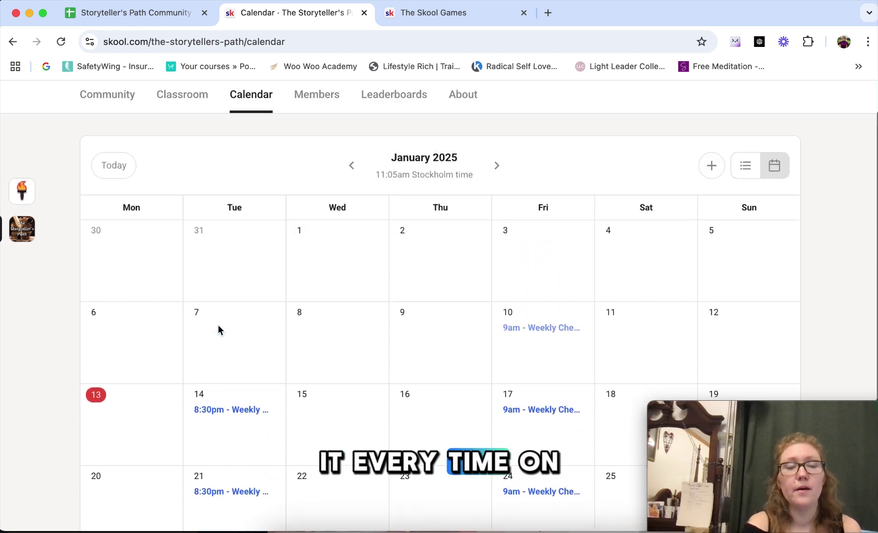
scroll(218, 330, up, 2)
scroll(439, 344, down, 2)
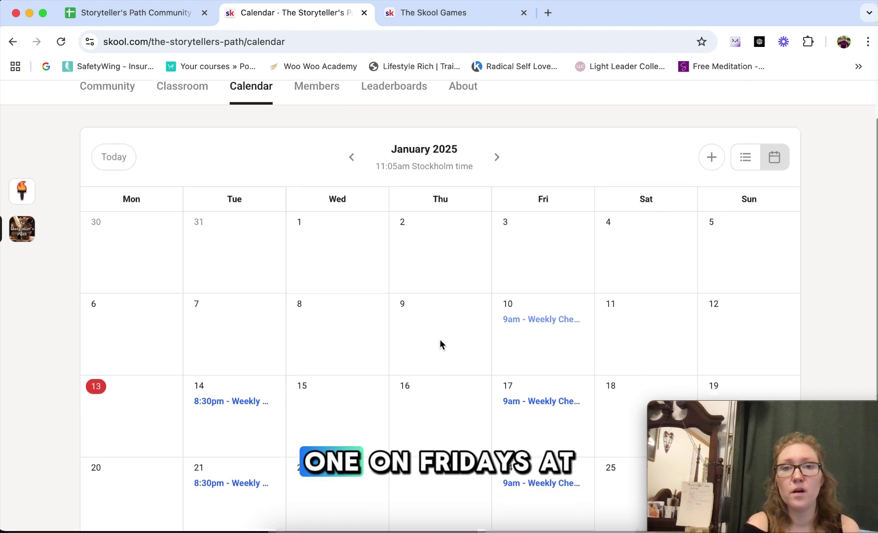
scroll(441, 344, down, 1)
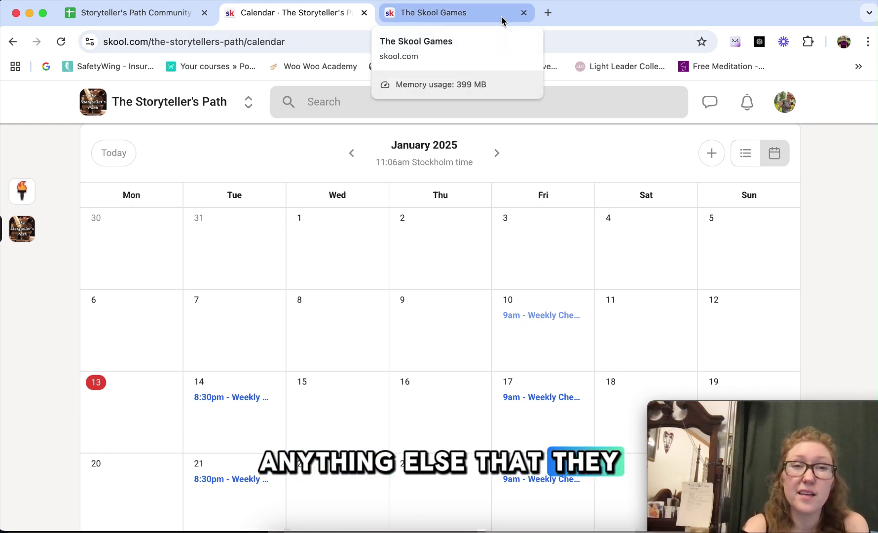
scroll(235, 132, up, 2)
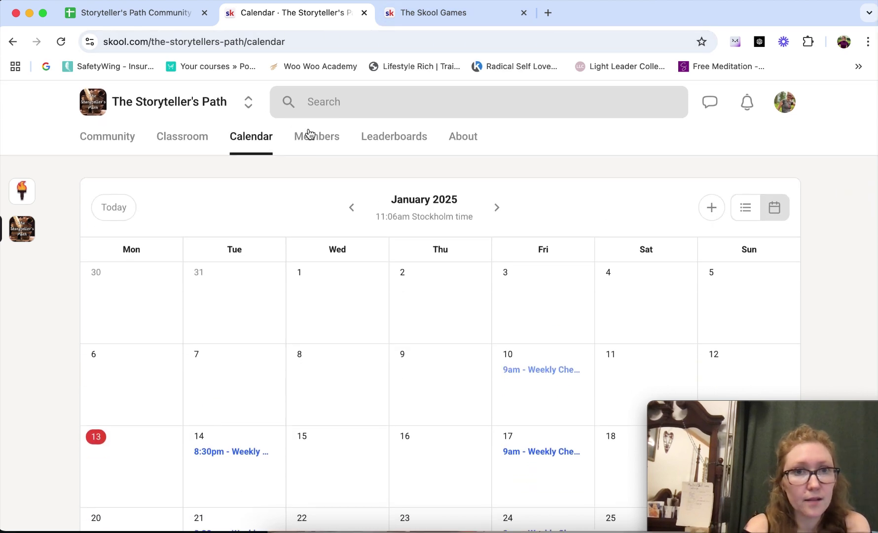
Open the community's Members page and look over the list of active members
click(318, 137)
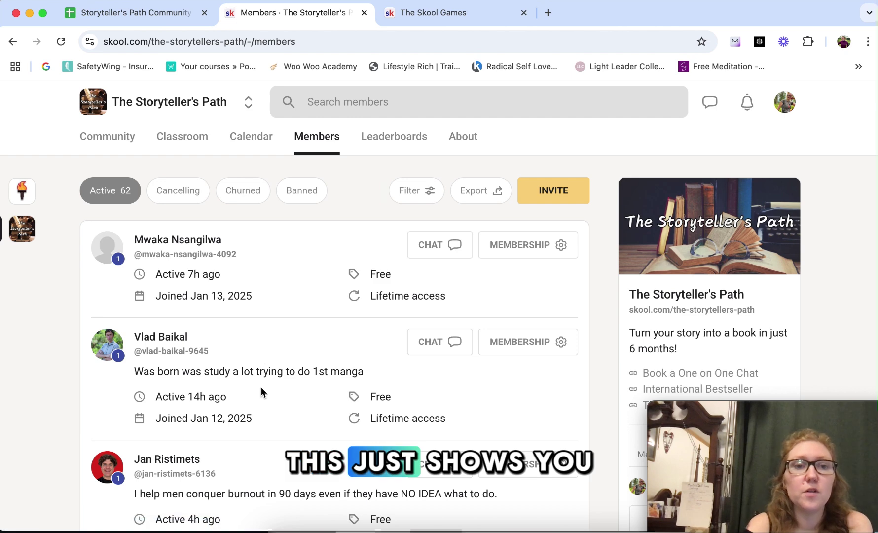
scroll(261, 392, down, 4)
scroll(262, 389, up, 5)
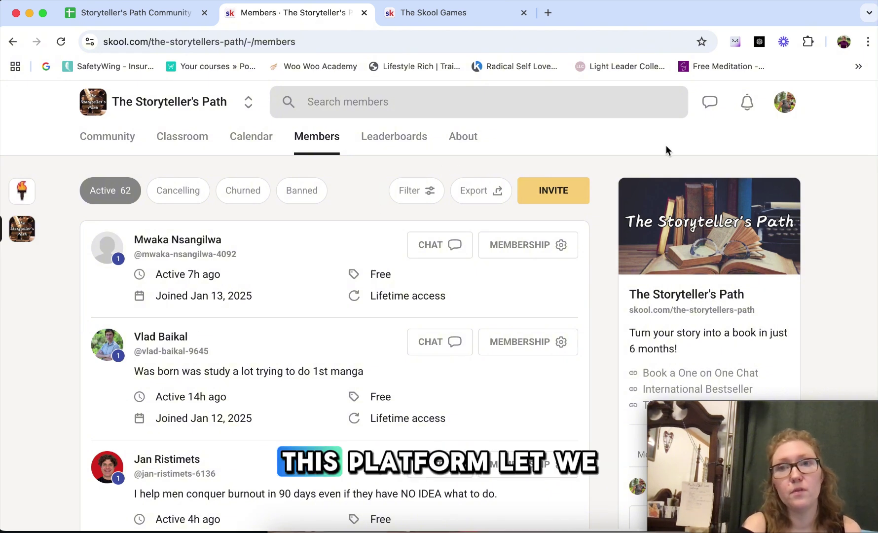
Open the signed-in account's profile and look through its activity chart, owned community, memberships and contributions
click(788, 104)
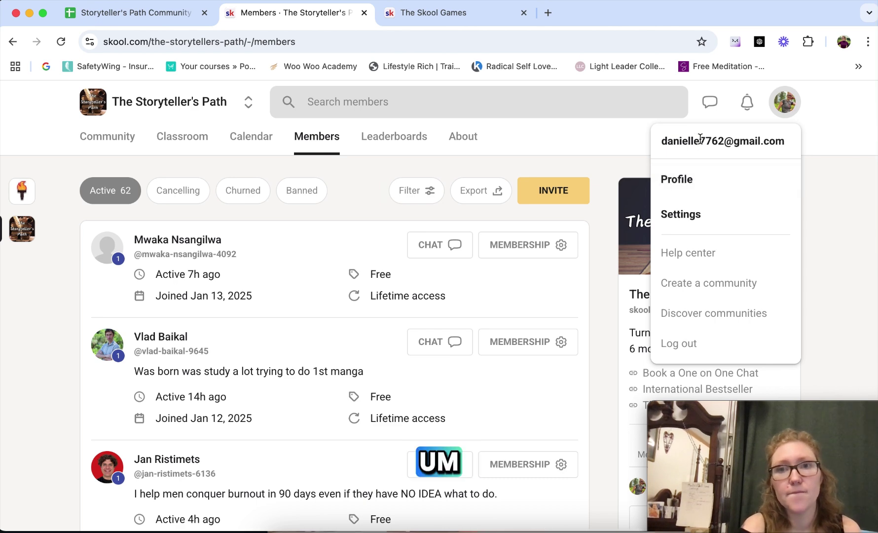
click(683, 178)
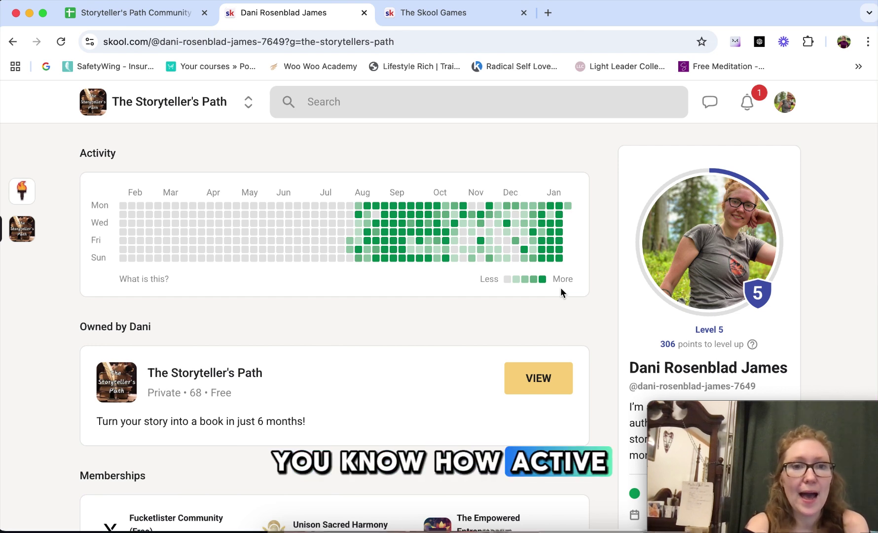
scroll(560, 293, down, 2)
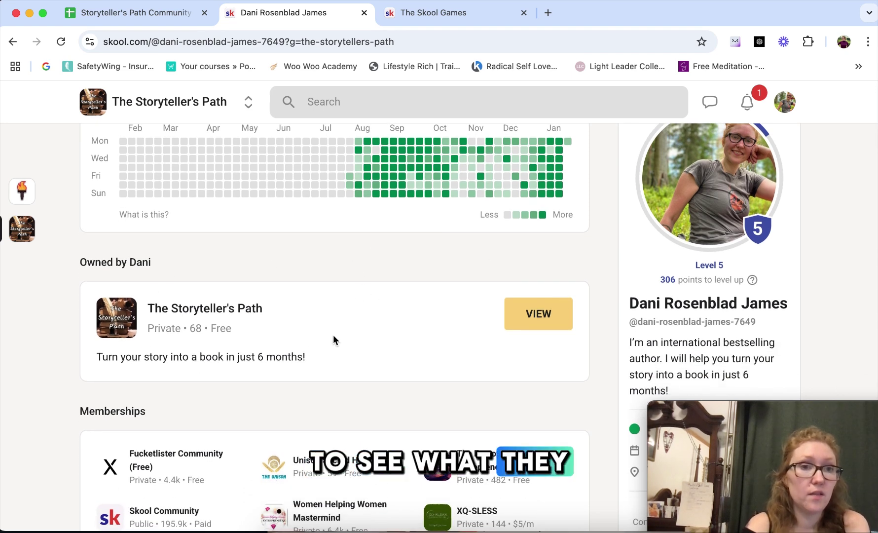
scroll(357, 291, down, 4)
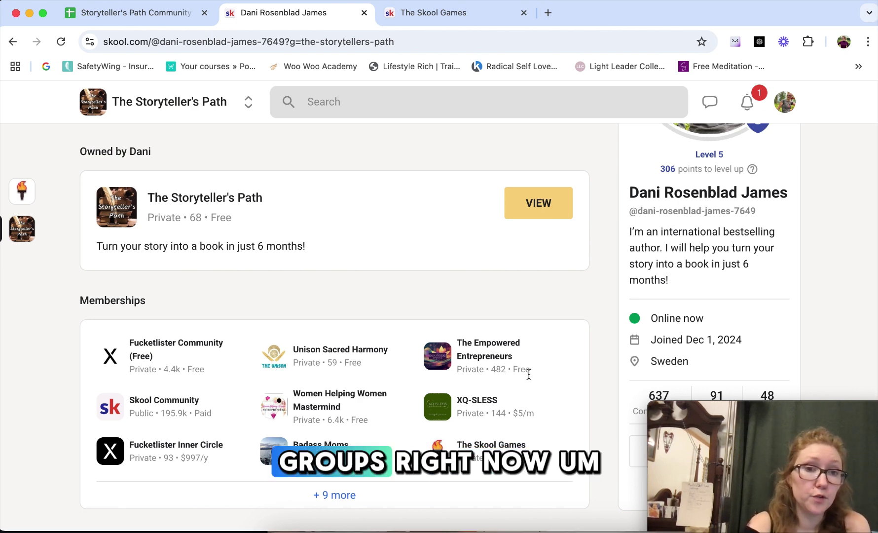
scroll(493, 312, down, 2)
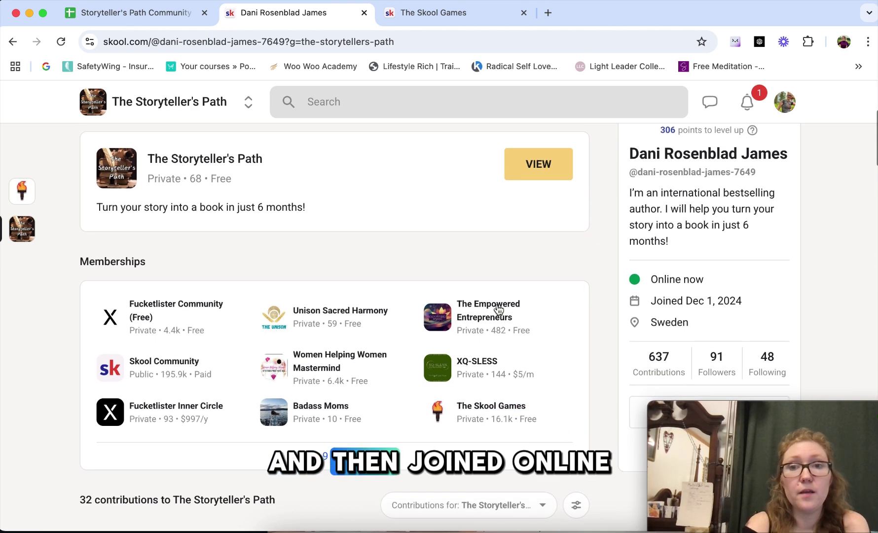
scroll(666, 300, down, 2)
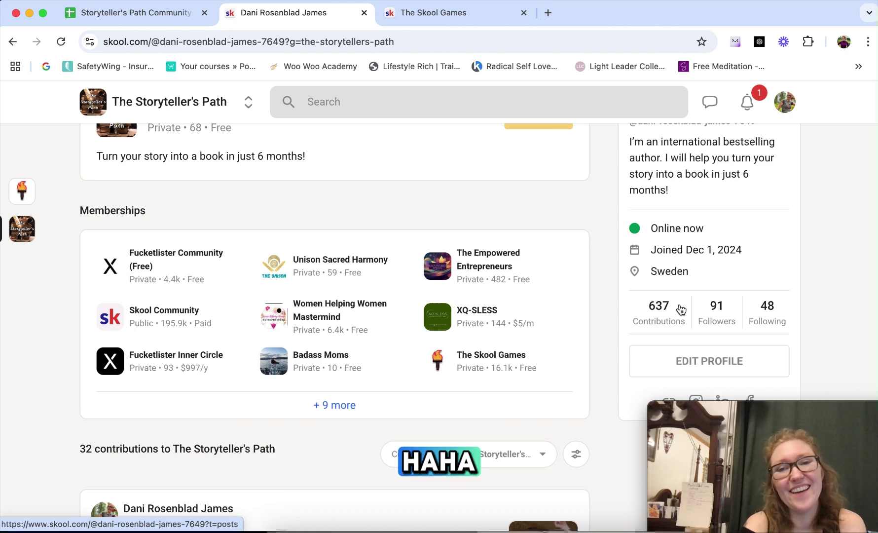
scroll(681, 309, down, 3)
scroll(681, 309, down, 2)
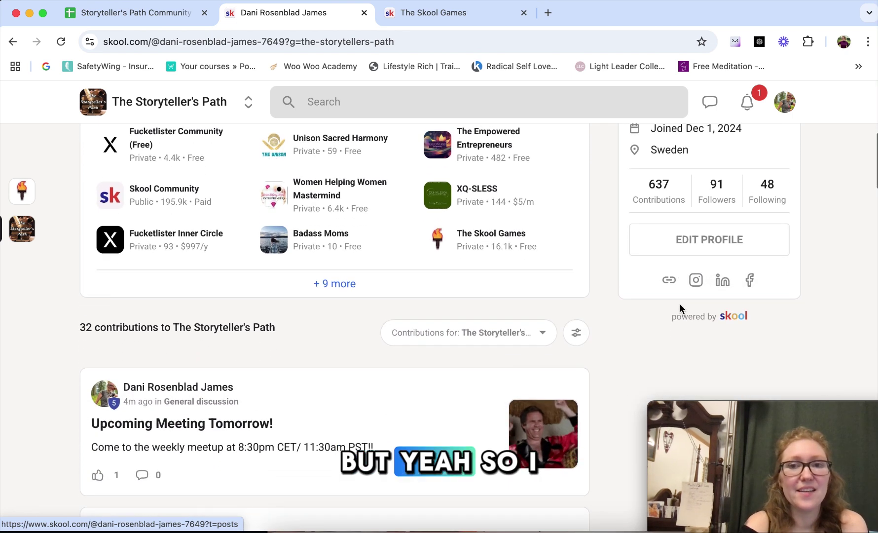
scroll(455, 387, down, 2)
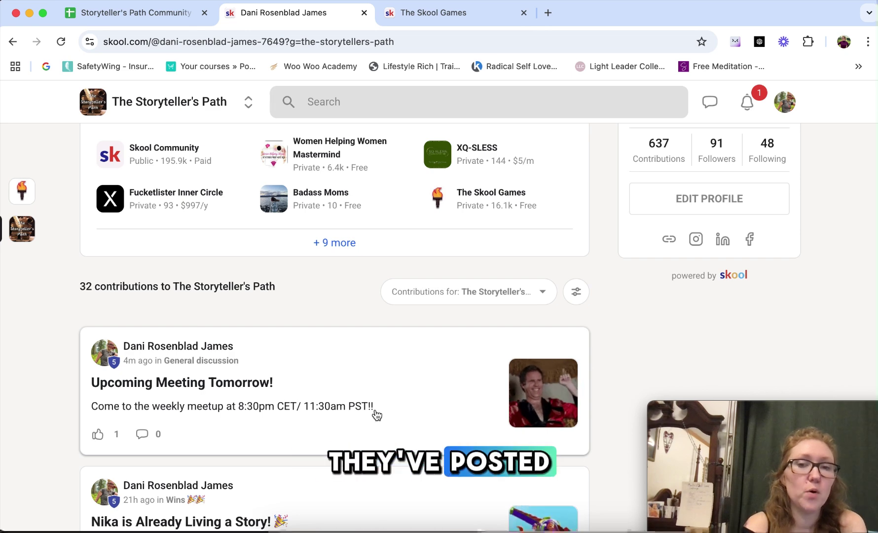
scroll(376, 414, up, 9)
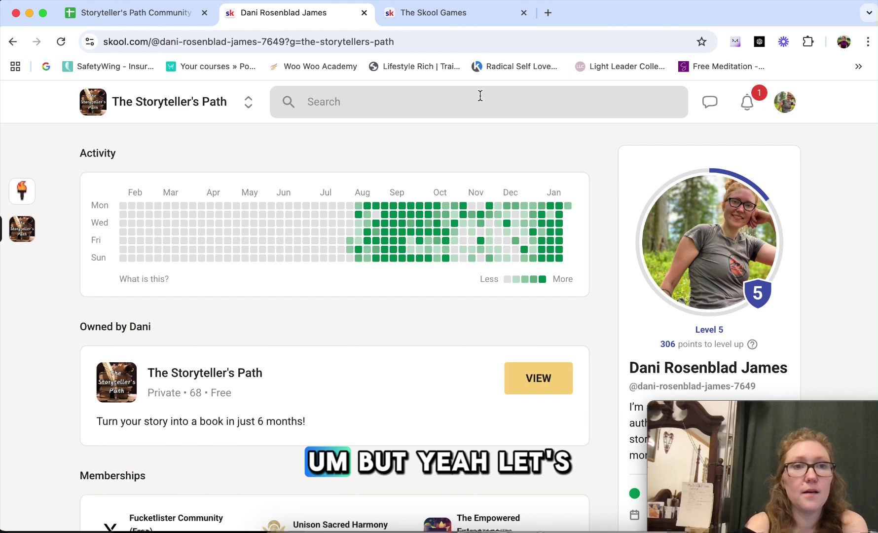
Return to The Storyteller's Path community and view the intro video and media thumbnails on its About page
click(172, 106)
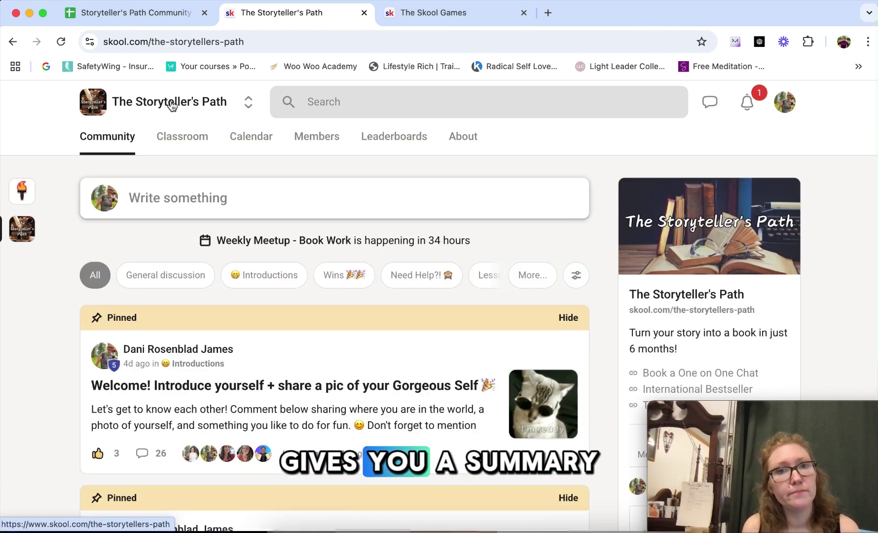
click(466, 144)
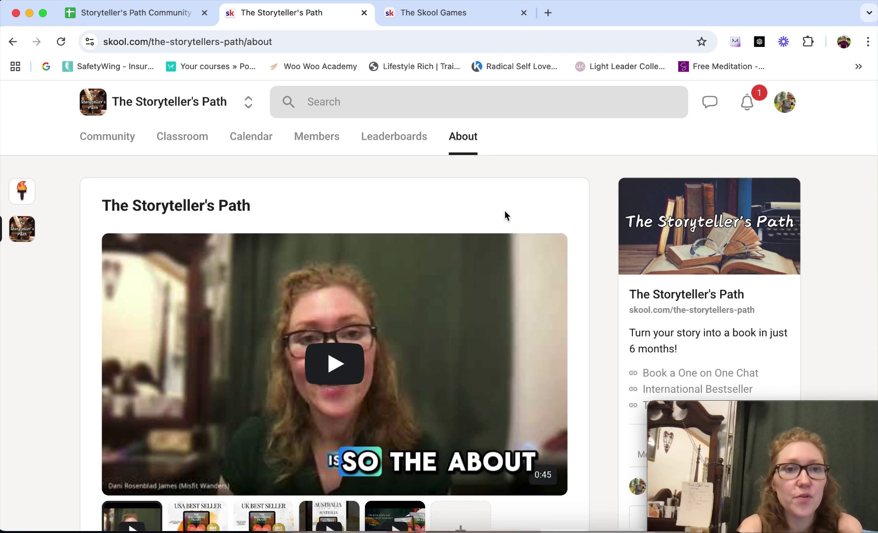
scroll(505, 216, down, 3)
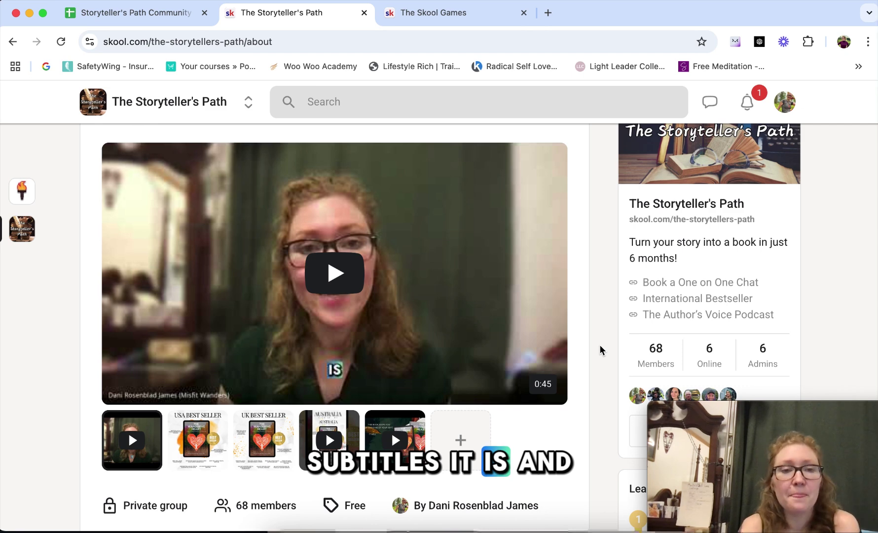
mouse_move(388, 420)
mouse_move(277, 452)
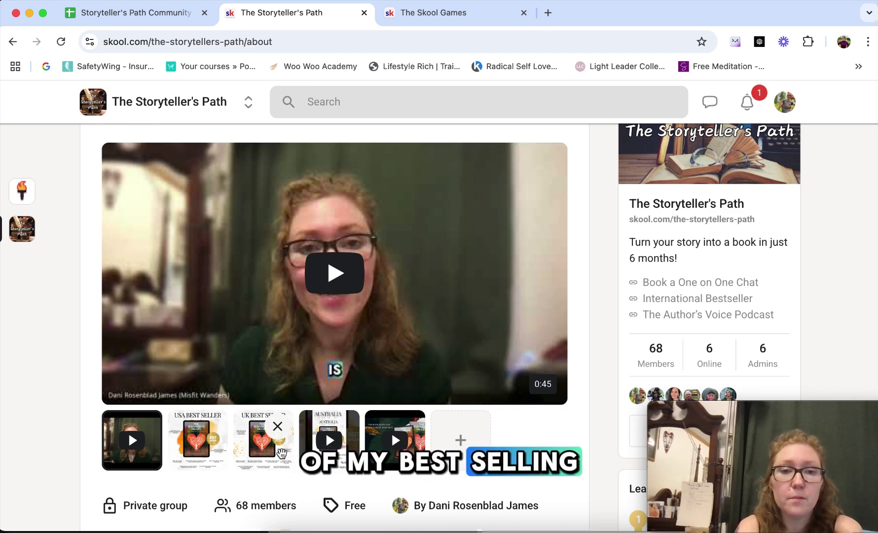
mouse_move(334, 439)
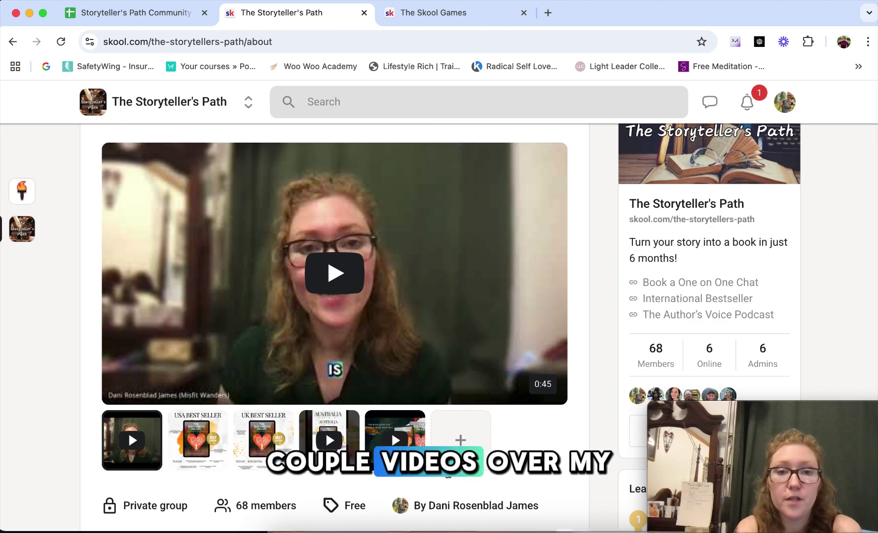
Read through the About page's group details and description of member benefits, then return to the start of the page
scroll(551, 453, down, 5)
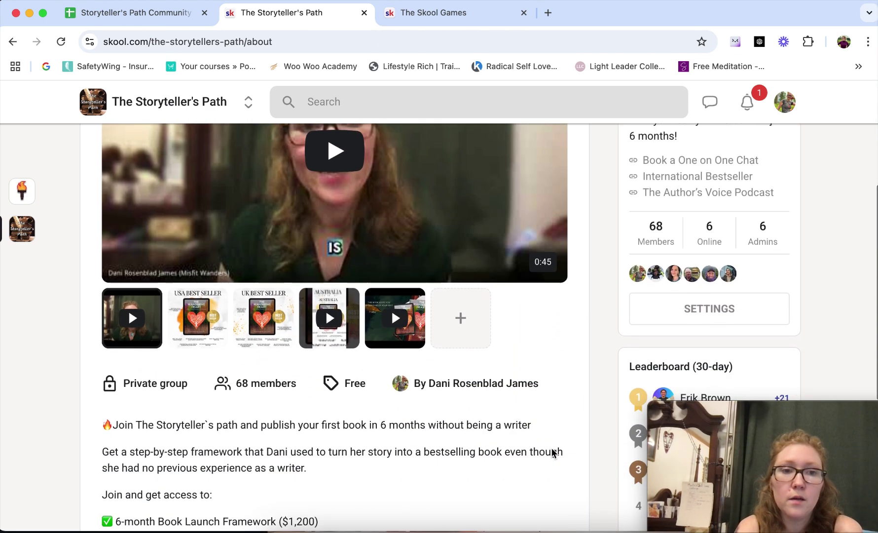
scroll(551, 450, down, 4)
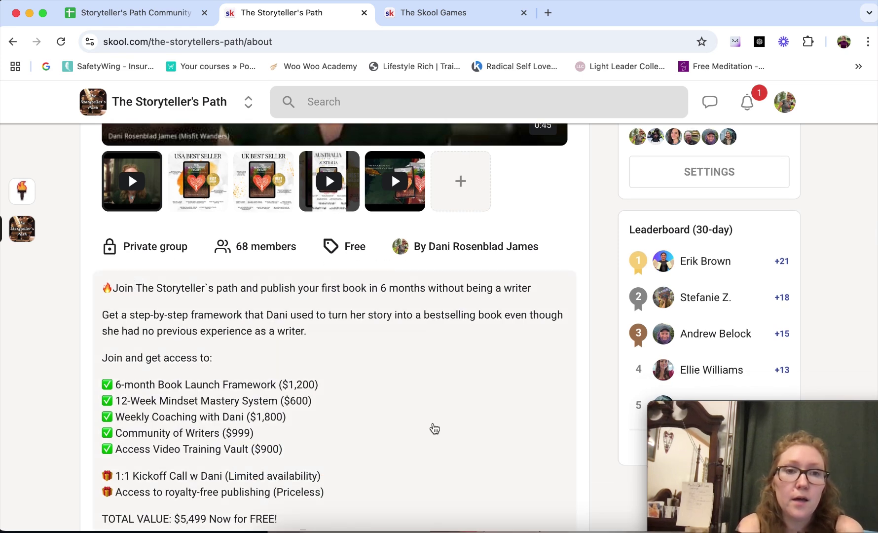
scroll(434, 427, down, 1)
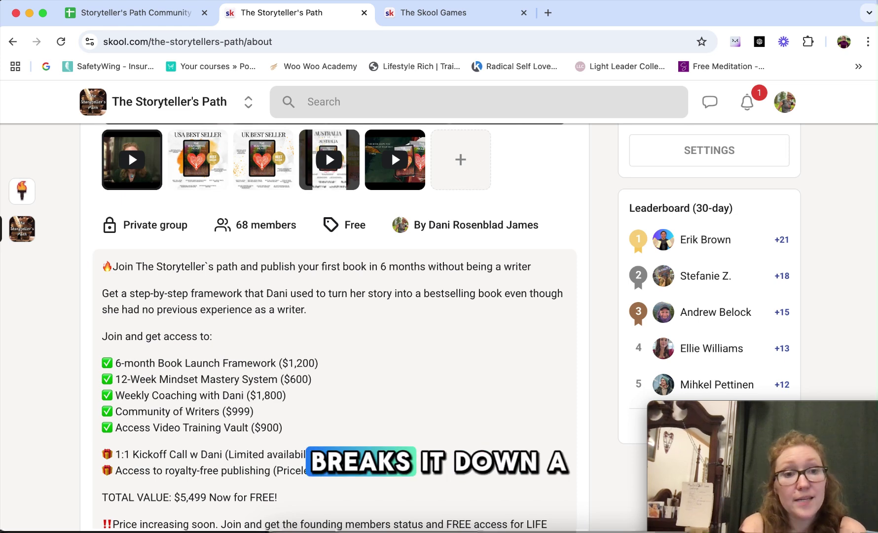
scroll(352, 387, down, 3)
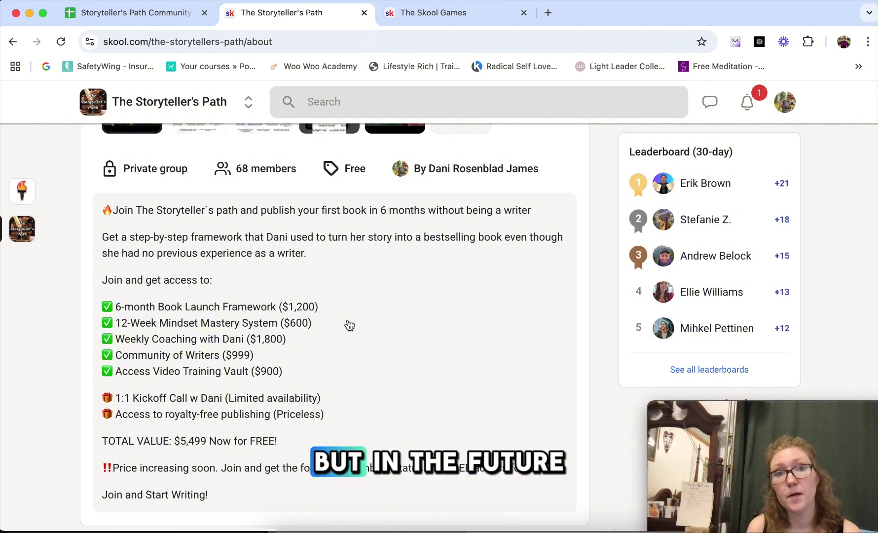
scroll(349, 325, down, 2)
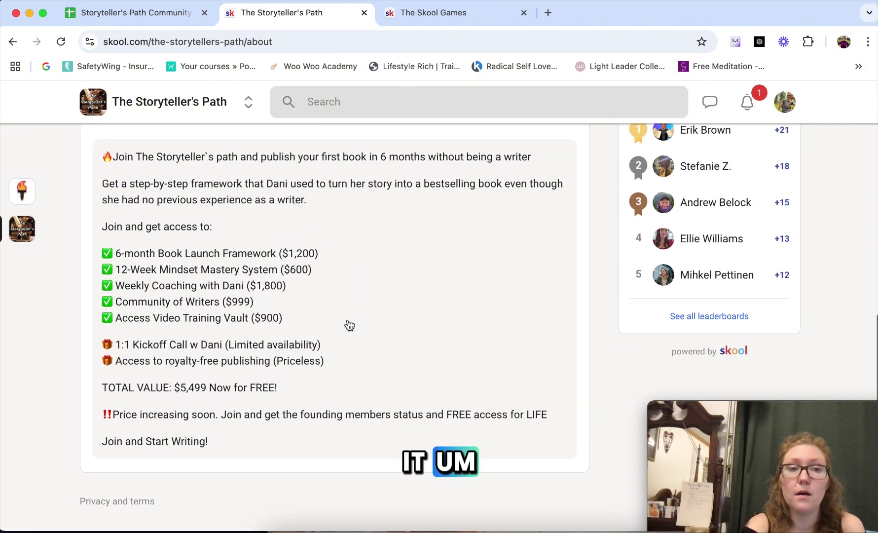
scroll(421, 265, up, 12)
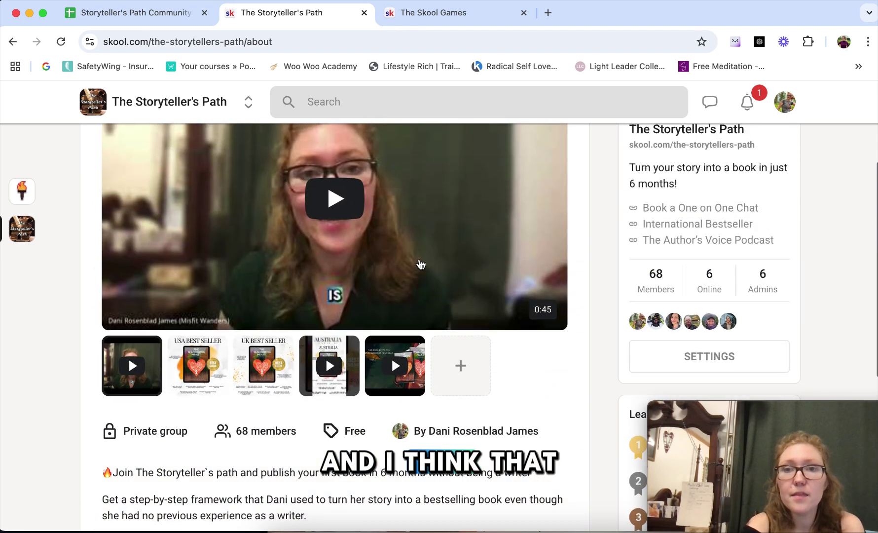
scroll(421, 265, up, 7)
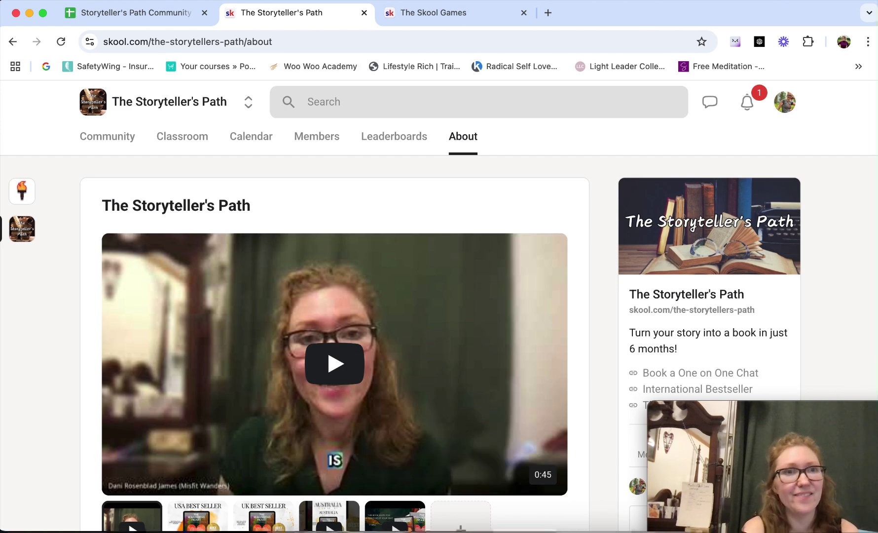
click(183, 2)
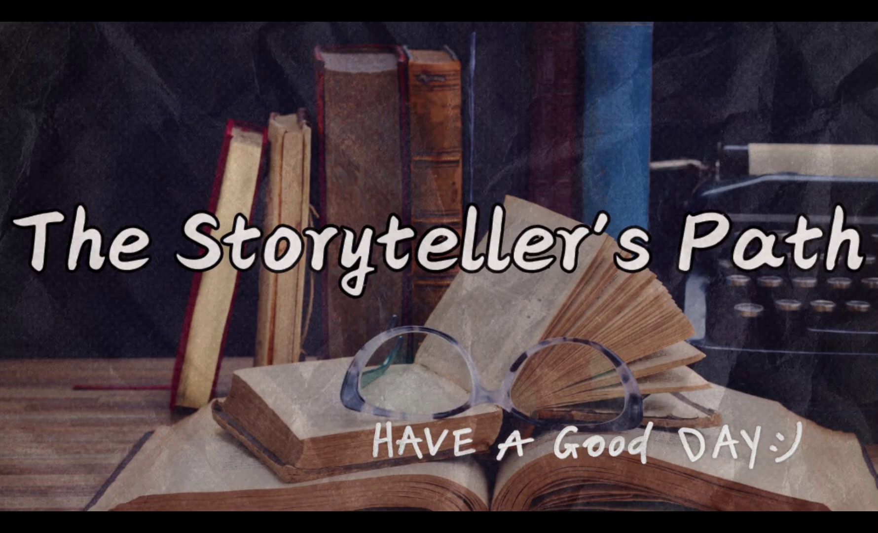